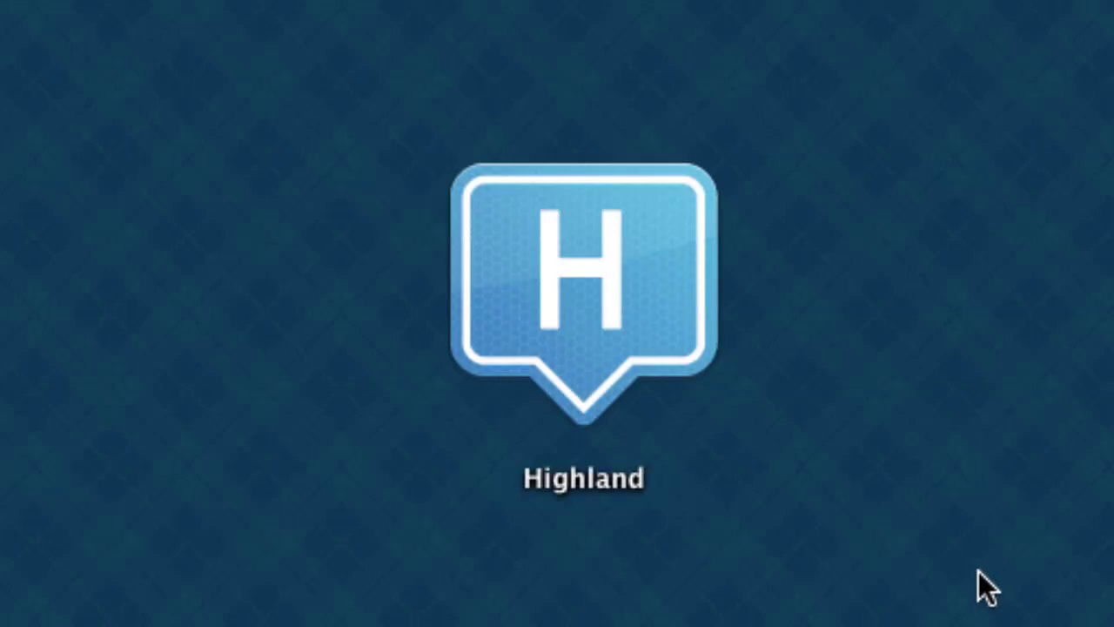
Step: Launch Highland and place the Big Fish.fountain file on the desktop beside the welcome window
double_click(556, 305)
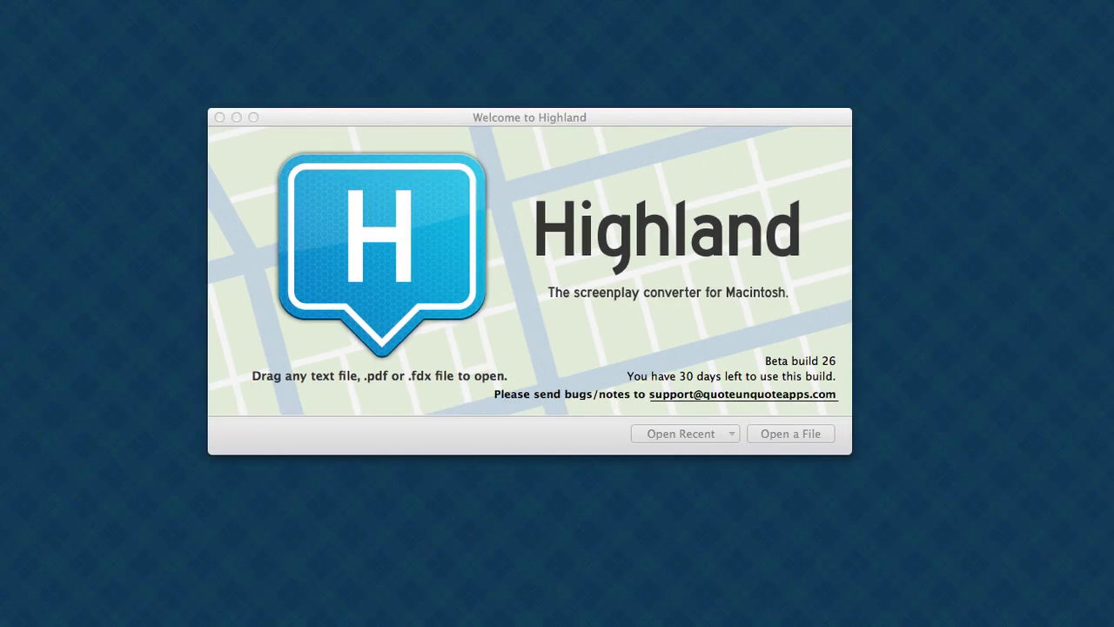
left_click_drag(853, 625, 926, 209)
left_click(975, 360)
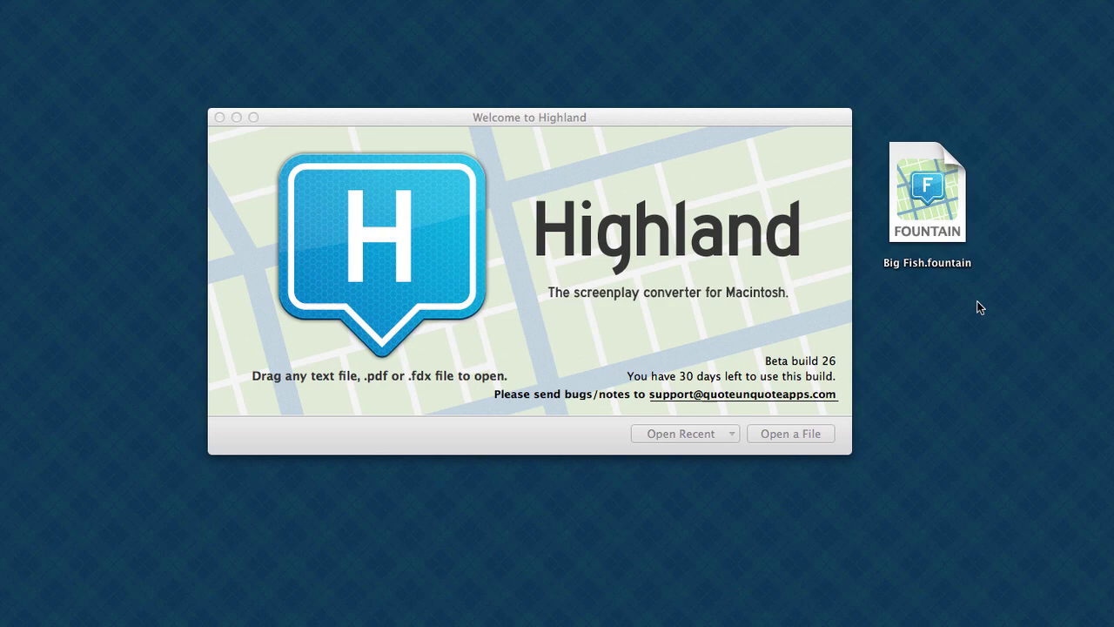
Step: Examine the plain text of Big Fish.fountain in the text editor, highlighting lines 1094 and 1095, and close its window
left_click(932, 209)
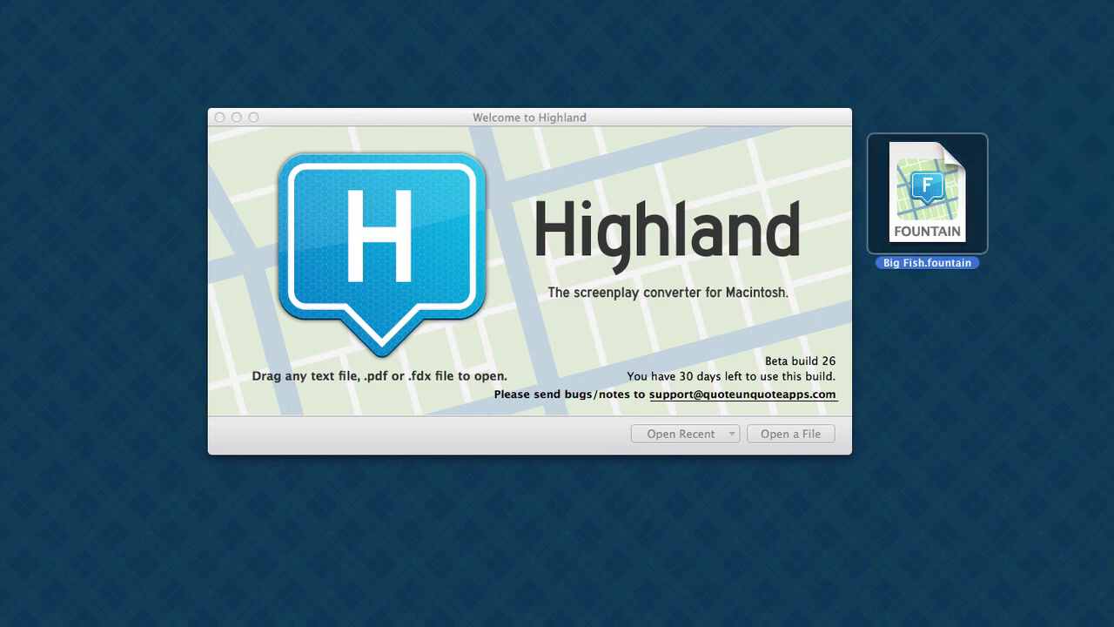
key("super+Tab")
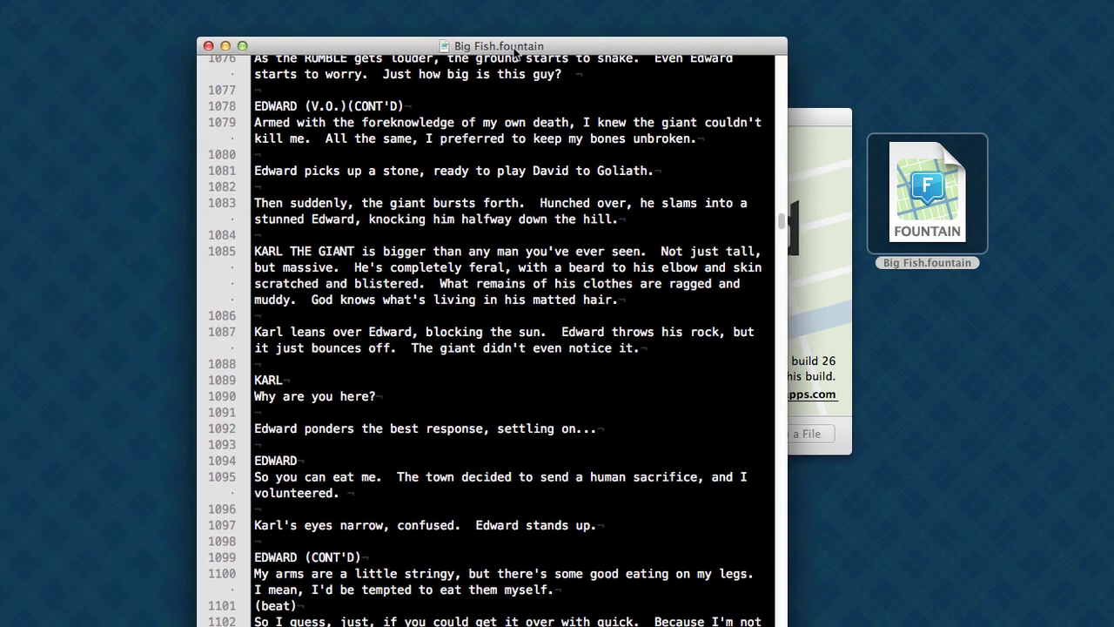
scroll(410, 339, "down", 6)
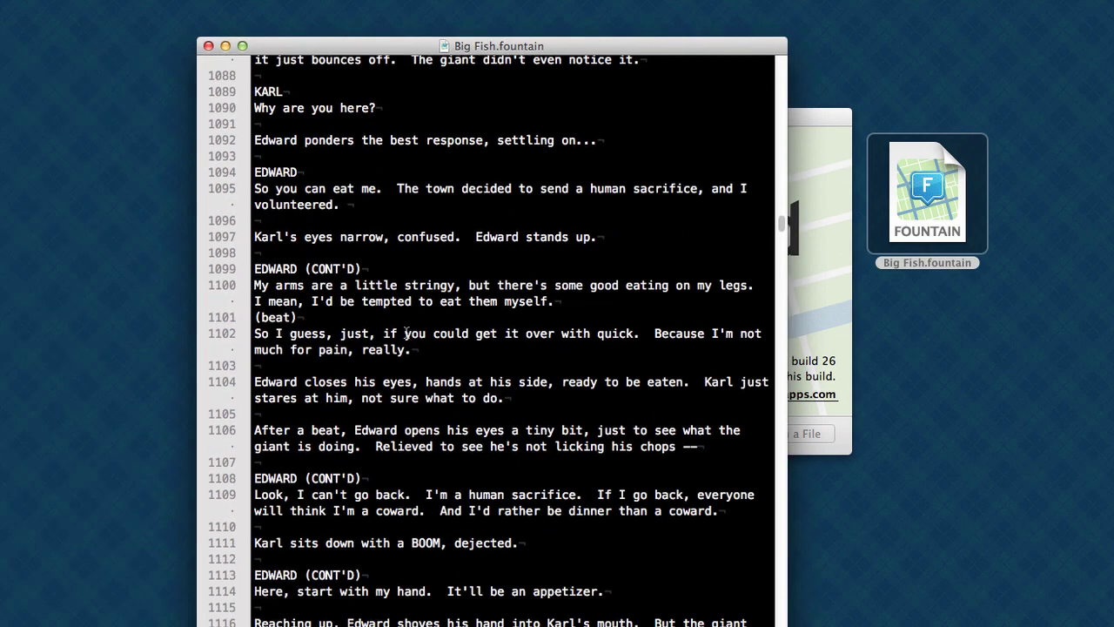
left_click(204, 169)
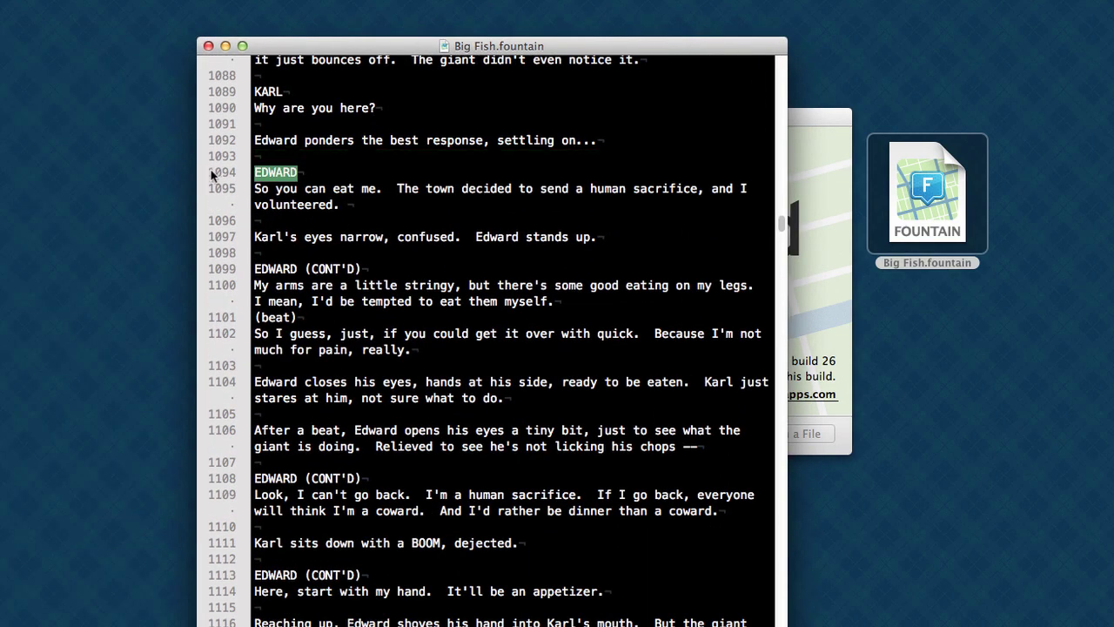
mouse_move(215, 189)
left_mouse_down()
mouse_move(215, 179)
mouse_move(216, 189)
left_mouse_up()
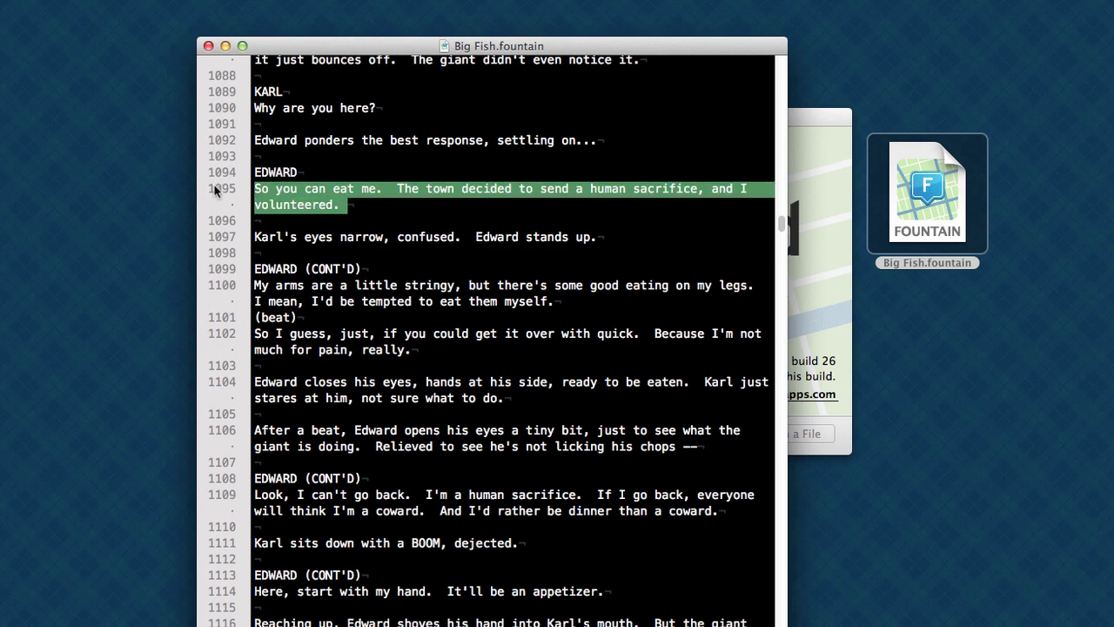
left_click(208, 46)
left_click(942, 85)
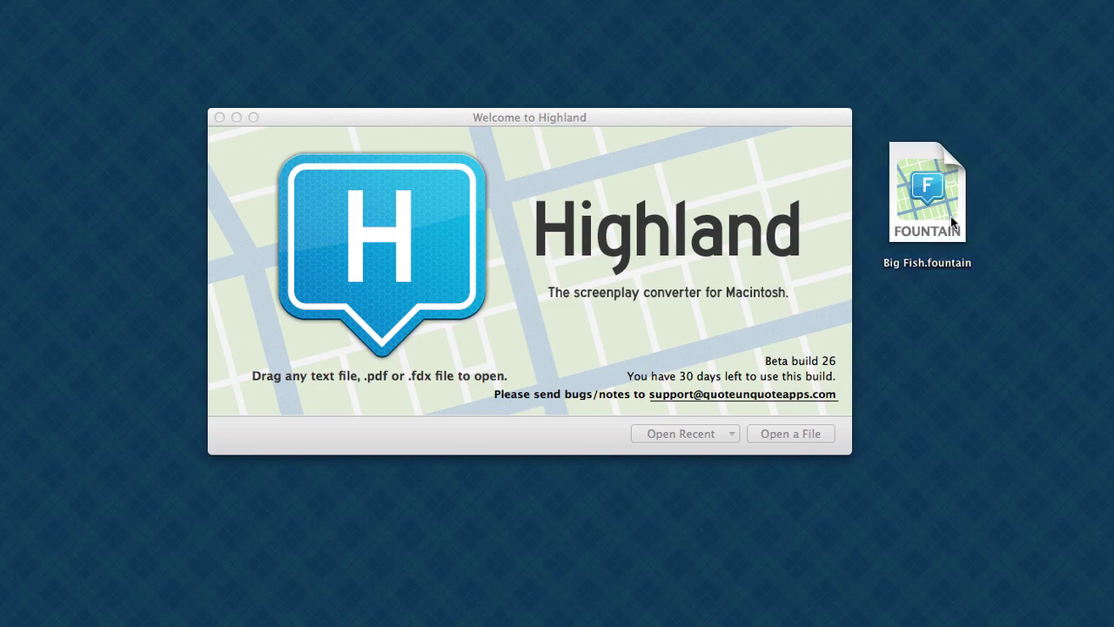
Step: Open Big Fish.fountain from the desktop in Highland and skim the opening scenes of the script
left_click_drag(924, 191, 643, 237)
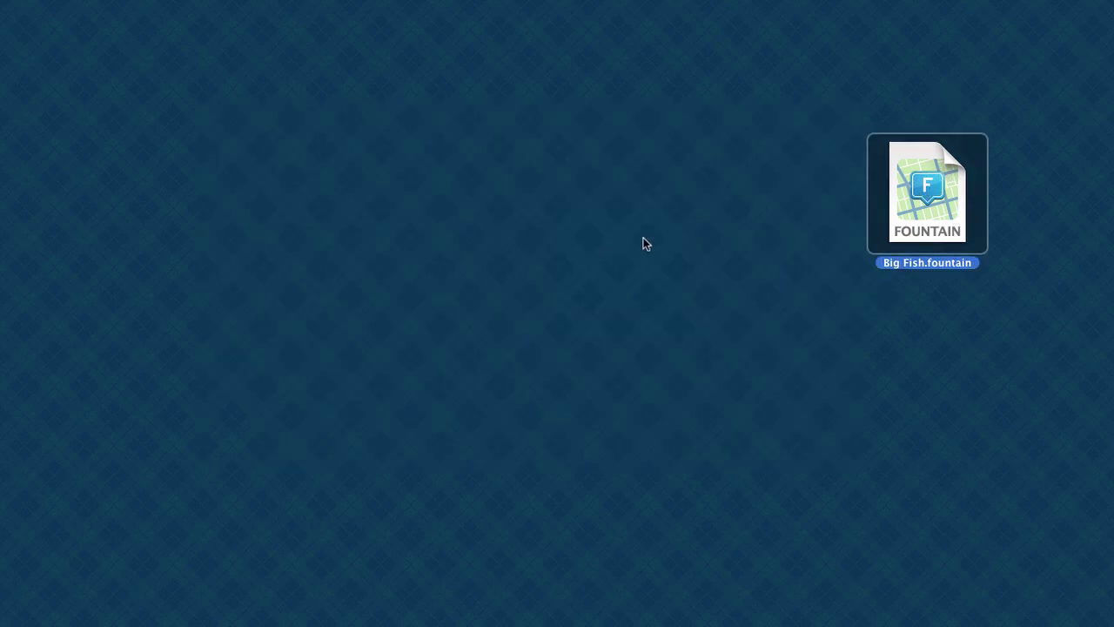
left_click_drag(398, 71, 465, 76)
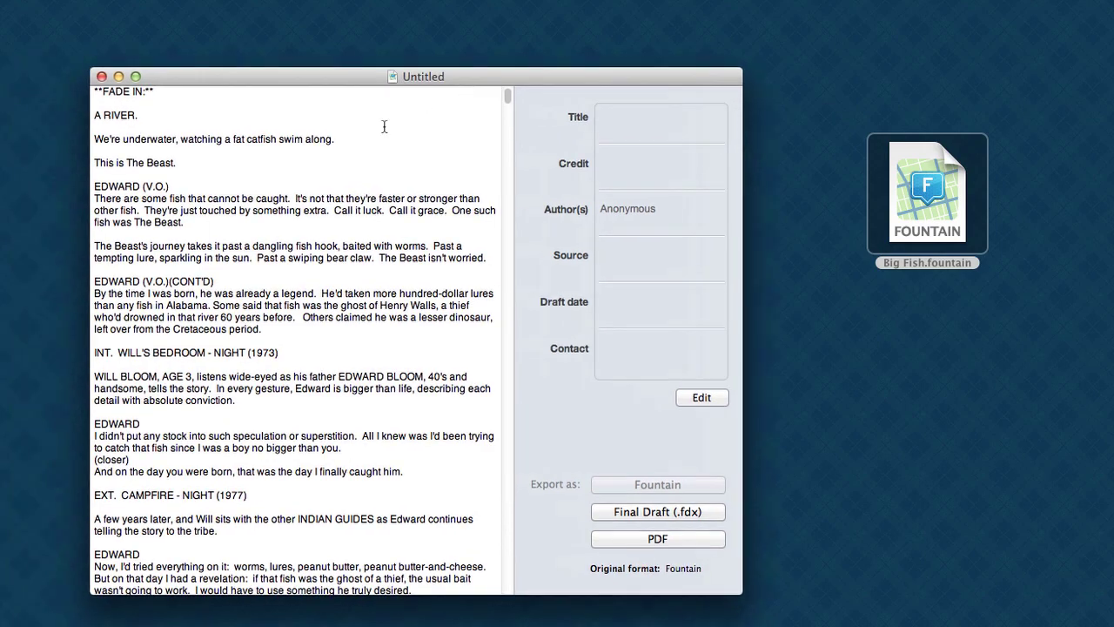
scroll(341, 237, "down", 10)
scroll(342, 228, "down", 10)
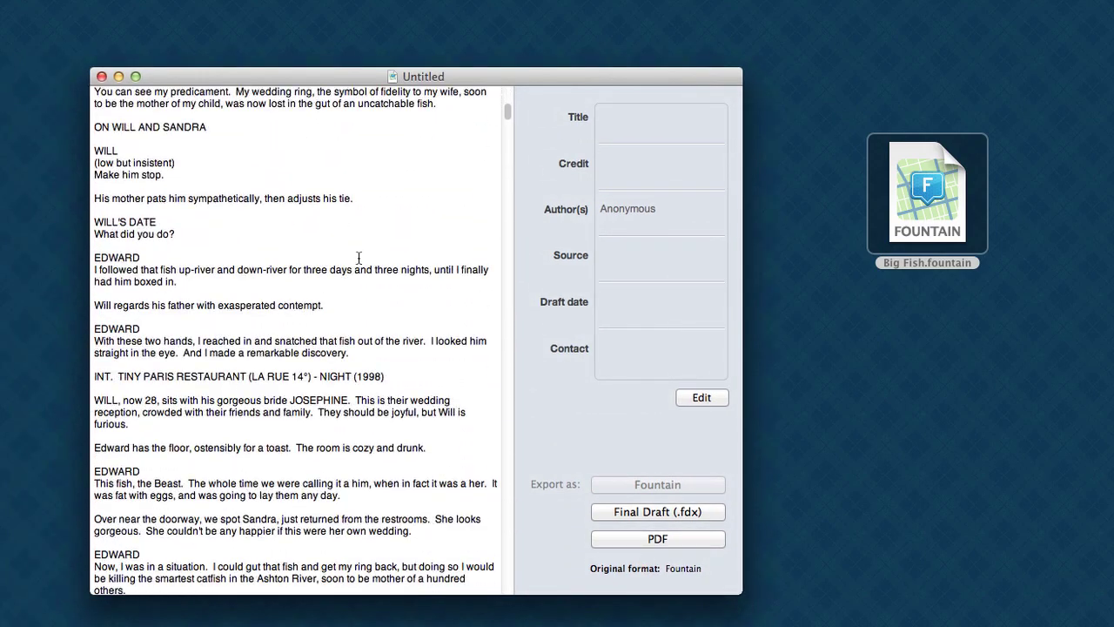
Step: Export the script to the Desktop as a Final Draft file named Big Fish and place it beside the Highland window
left_click(626, 511)
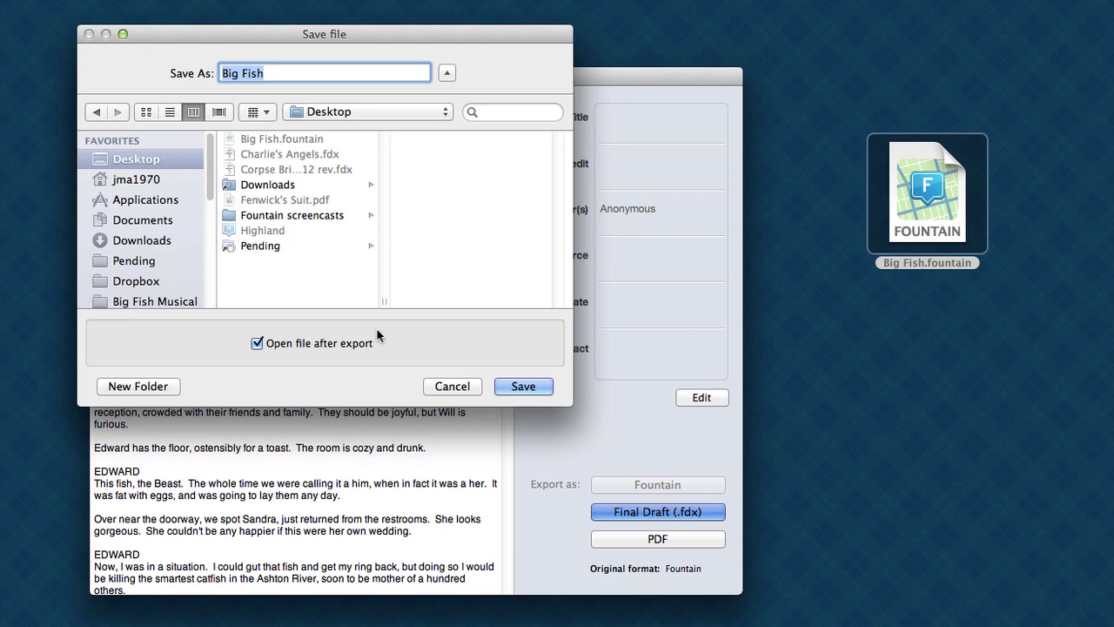
left_click(527, 386)
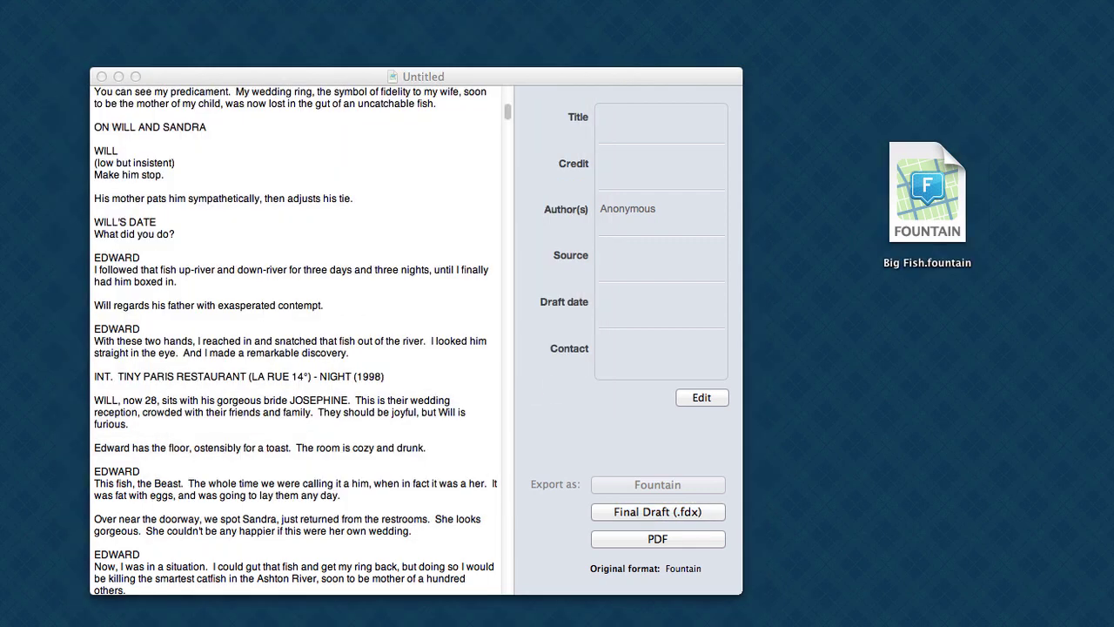
left_click_drag(1113, 366, 810, 316)
left_click(913, 358)
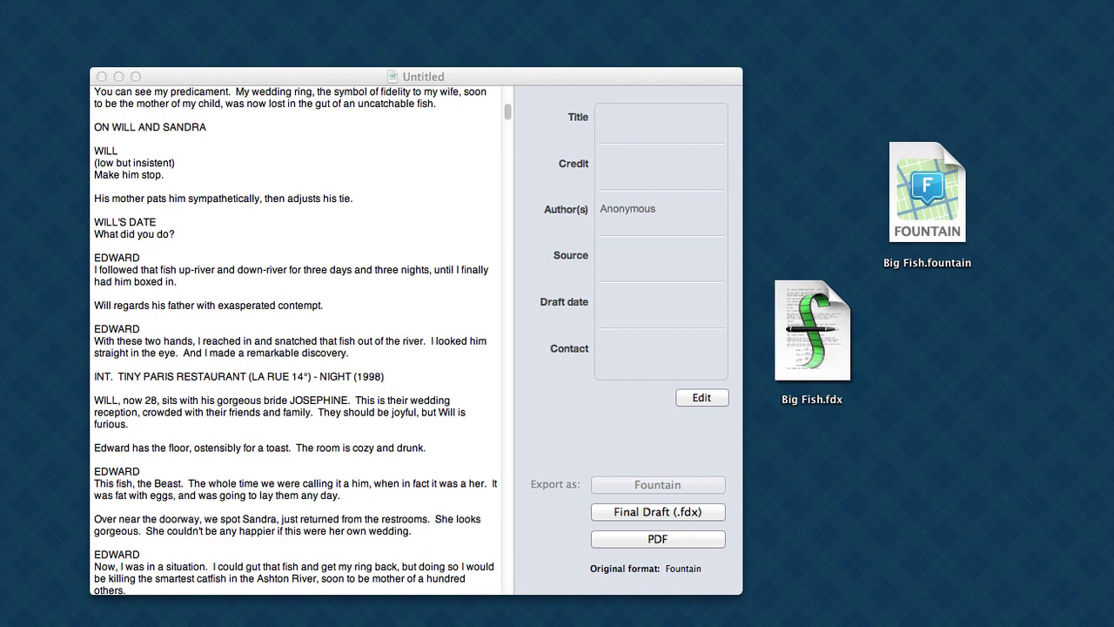
Step: Review the formatting of the exported Big Fish.fdx script in Final Draft and close the document
left_click_drag(0, 0, 455, 14)
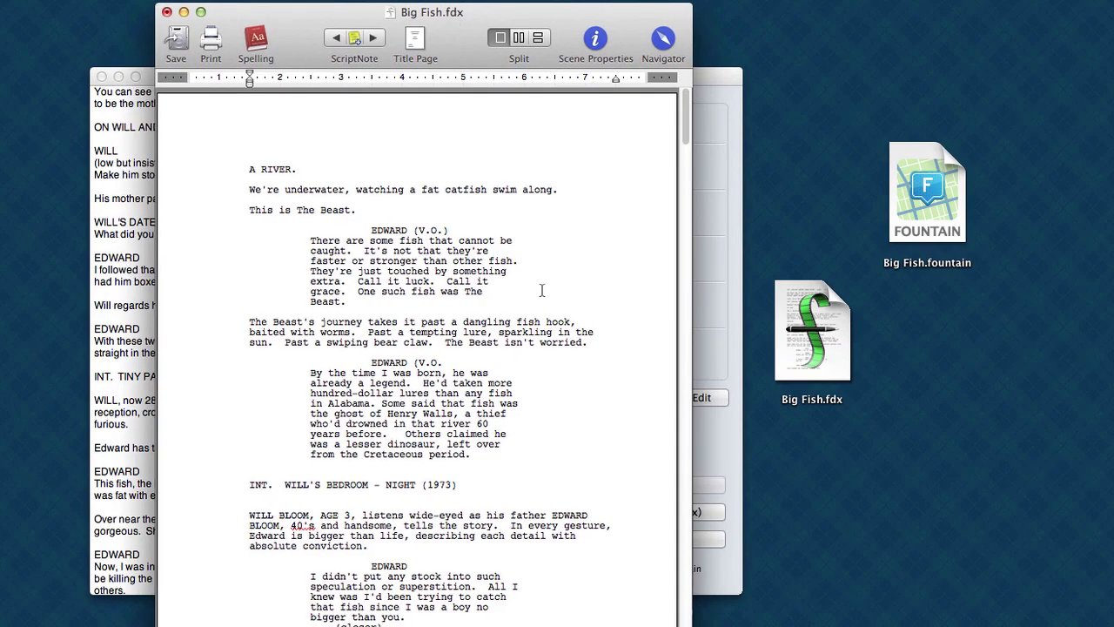
left_click_drag(681, 125, 668, 221)
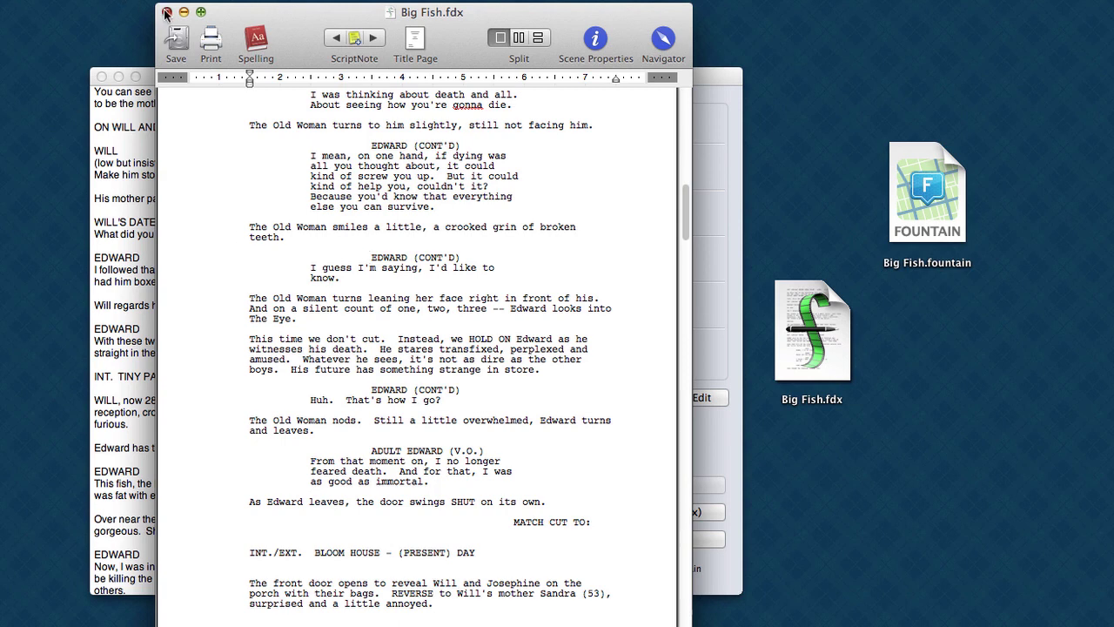
left_click(166, 11)
Step: Delete the Big Fish.fdx file from the desktop
left_click(366, 153)
left_click(802, 324)
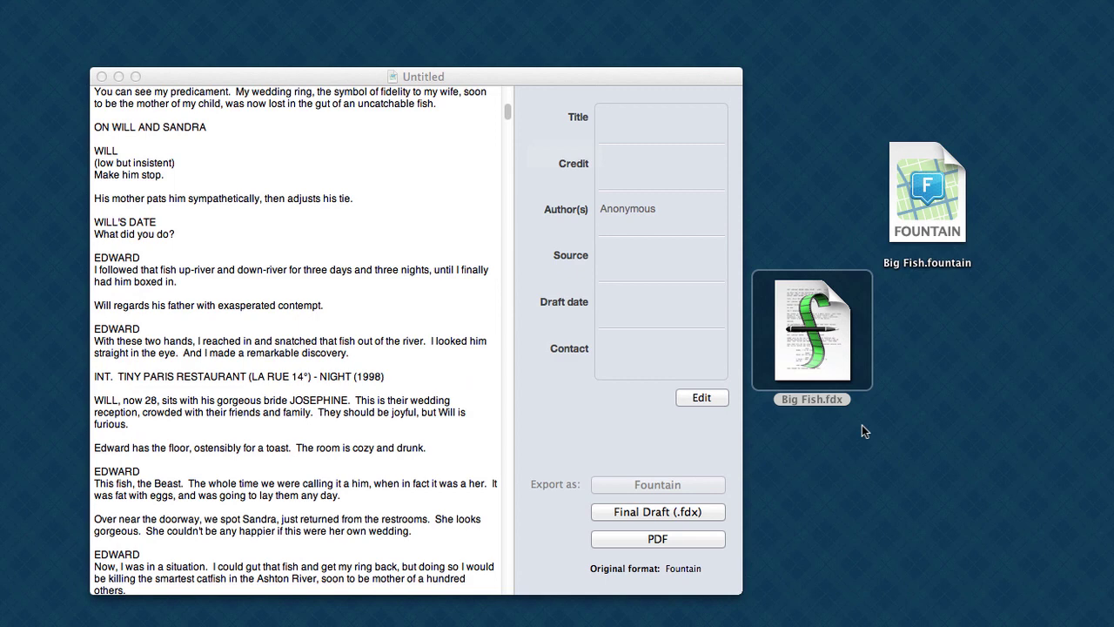
key("super+BackSpace")
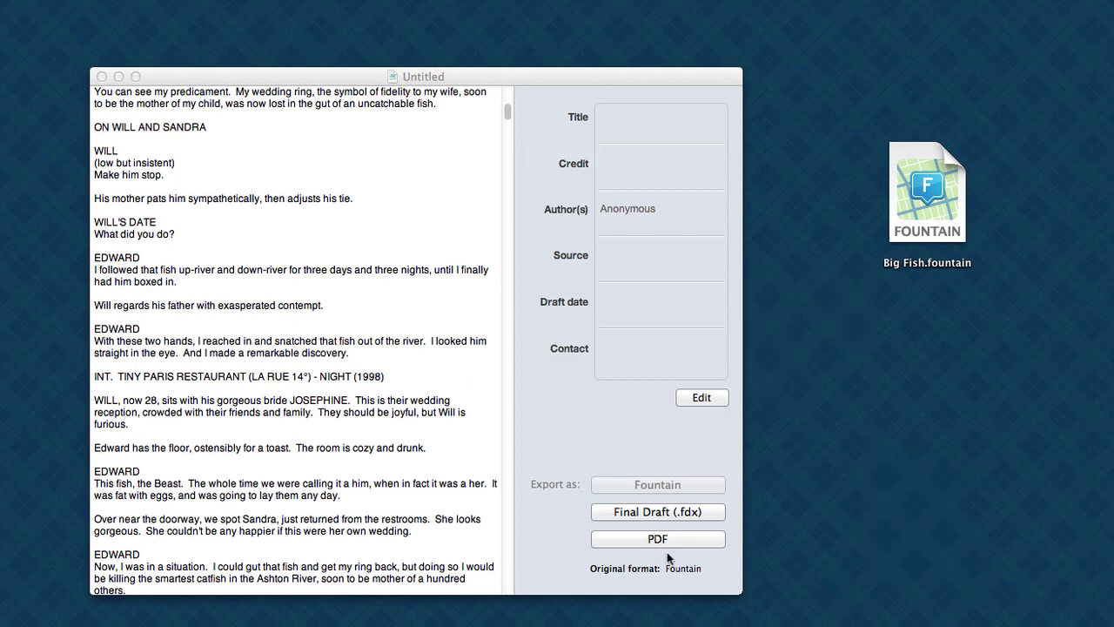
Step: Export the script from Highland to the Desktop as a PDF named Big Fish, opening it after export
left_click(525, 517)
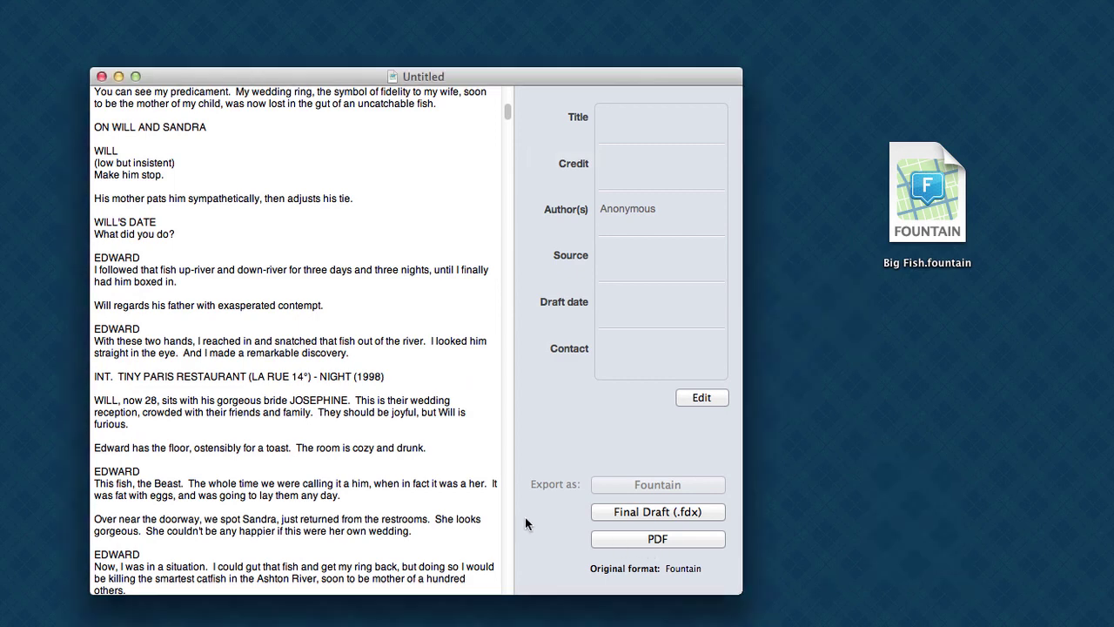
left_click(646, 541)
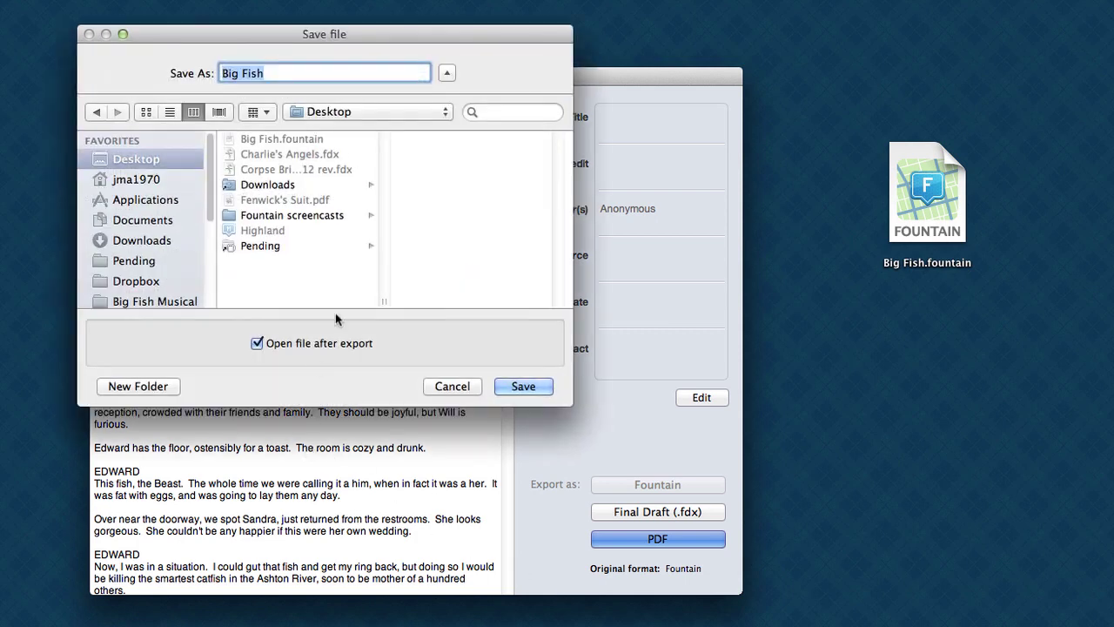
left_click(522, 387)
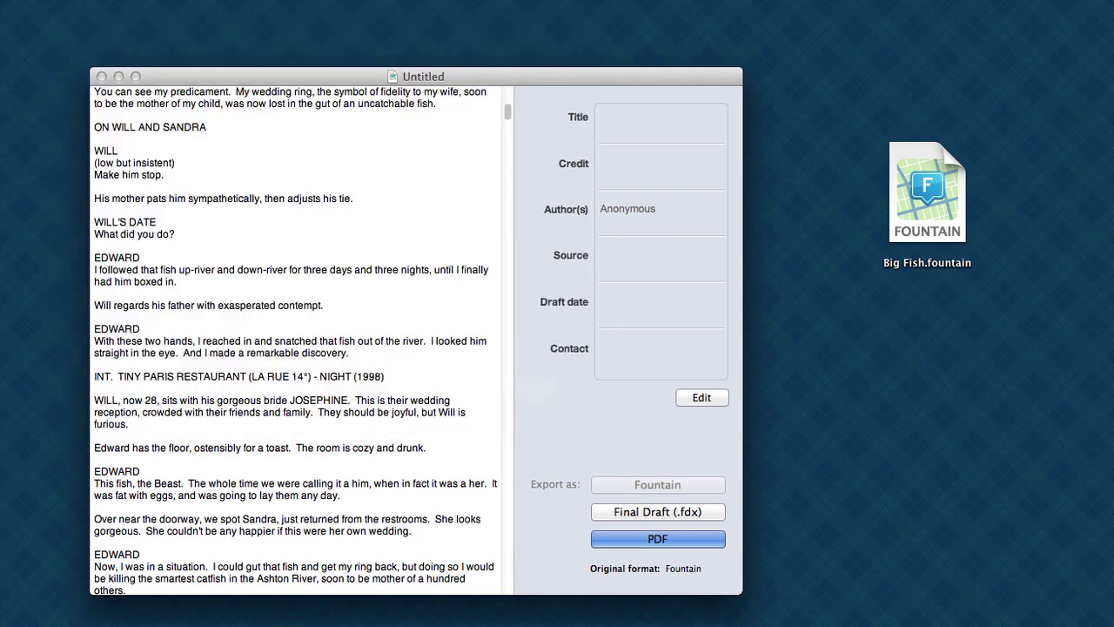
left_click_drag(892, 348, 814, 347)
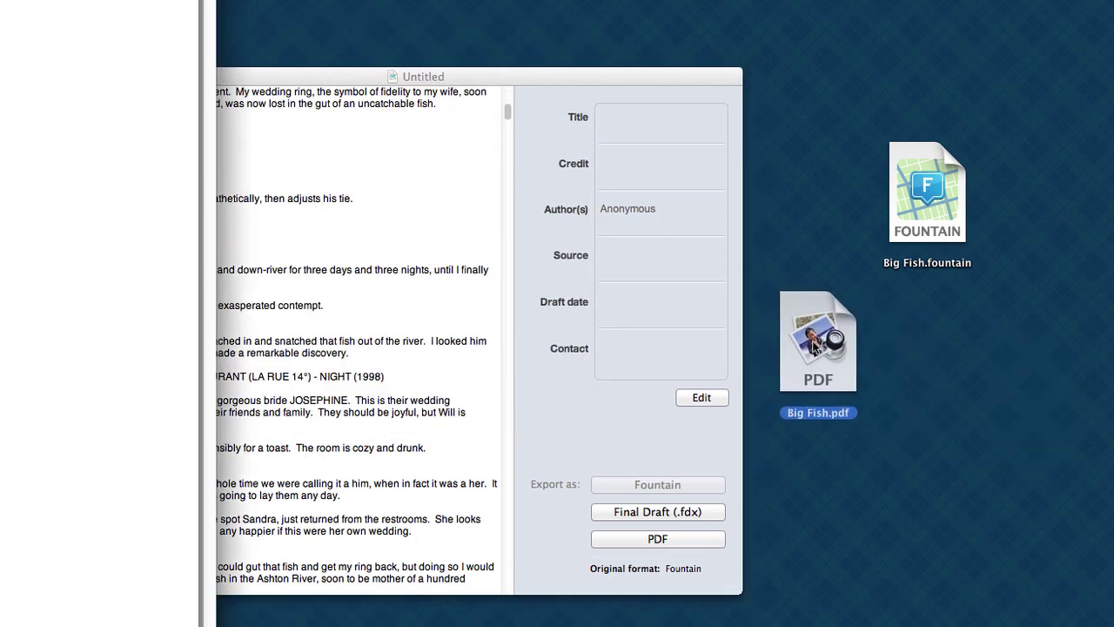
double_click(814, 346)
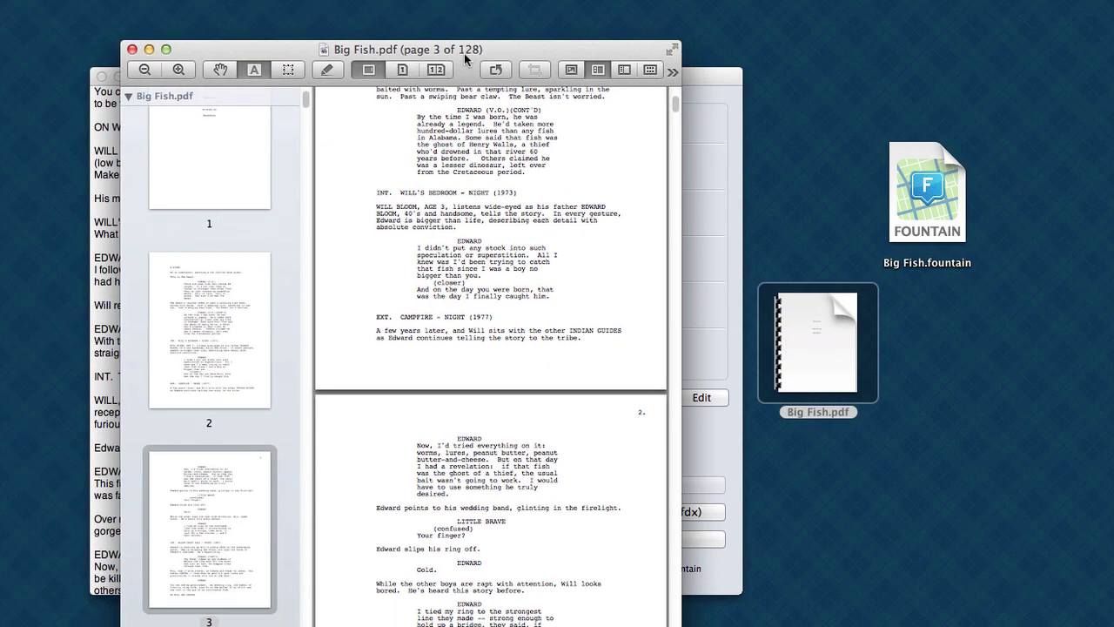
Step: Page through Big Fish.pdf using its thumbnails, checking the screenplay formatting on pages between 24 and 77
scroll(221, 331, "down", 15)
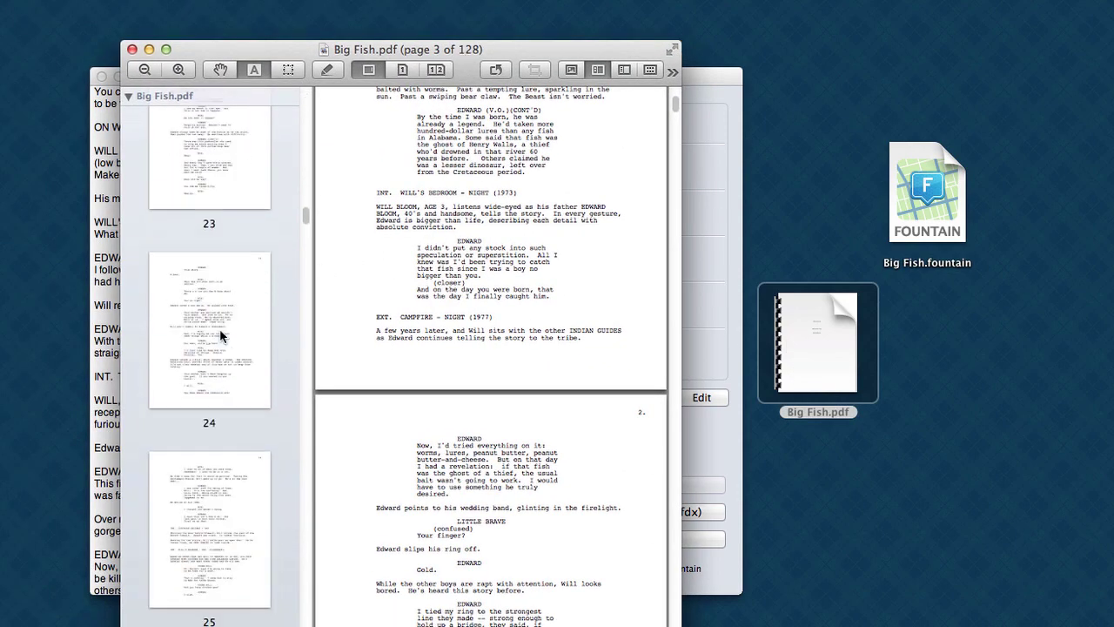
left_click(220, 335)
left_click(218, 526)
left_click(231, 366)
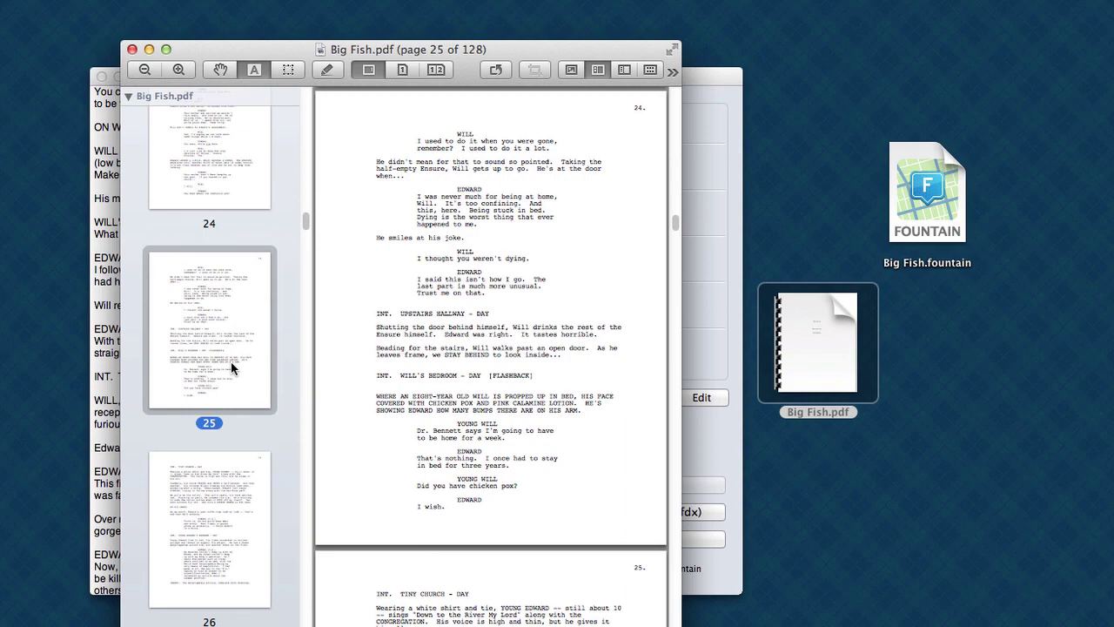
left_click(233, 170)
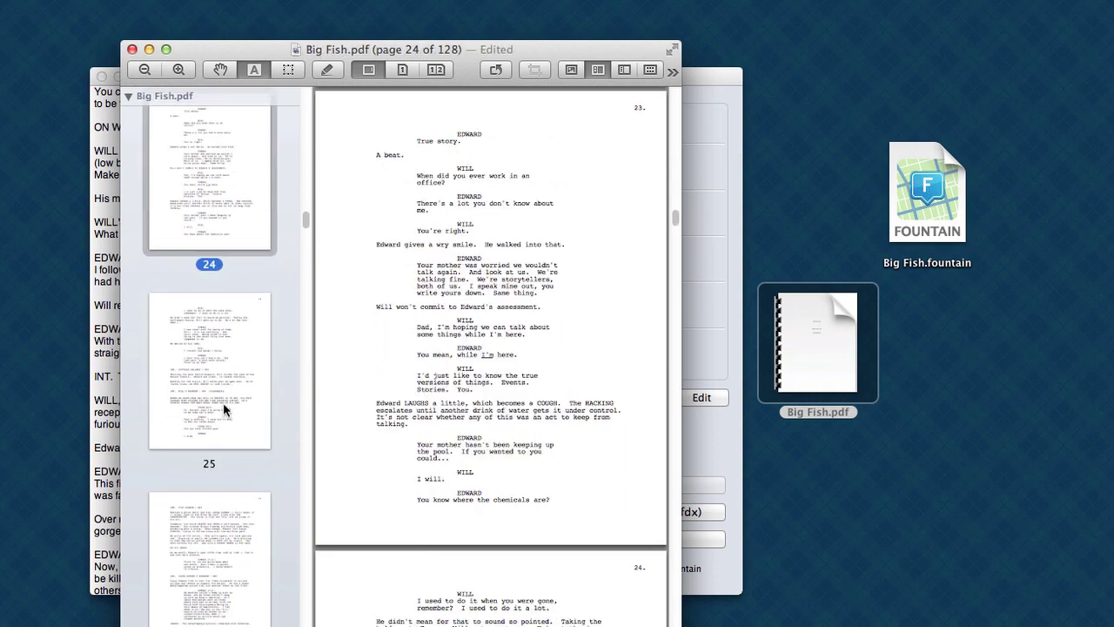
left_click(222, 410)
left_click(219, 540)
scroll(218, 537, "down", 8)
left_click(218, 536)
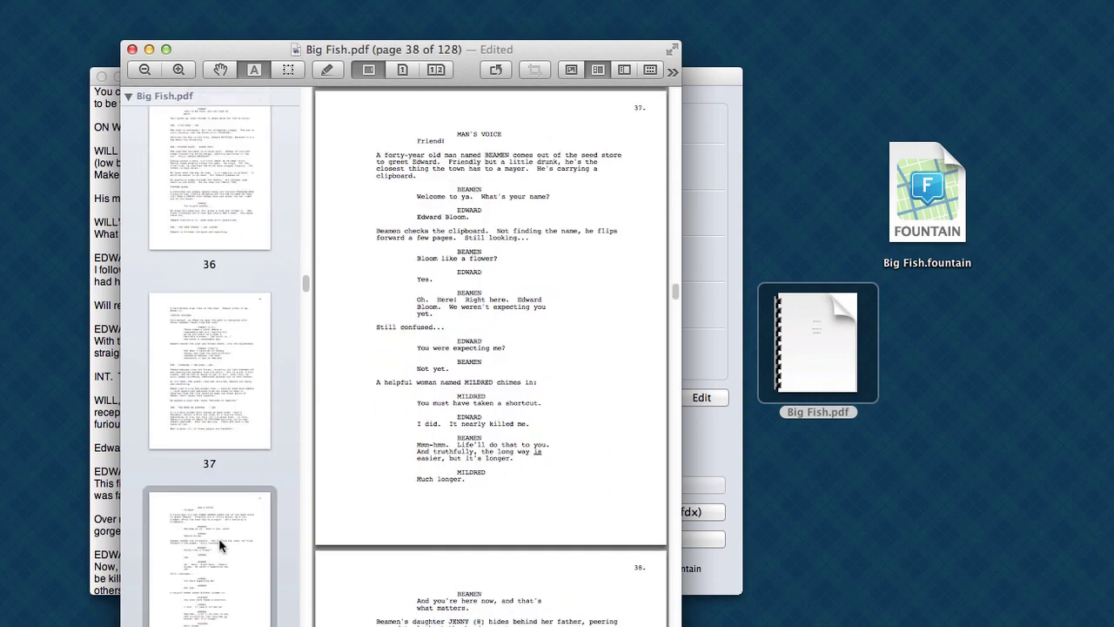
left_click(241, 375)
scroll(246, 547, "down", 20)
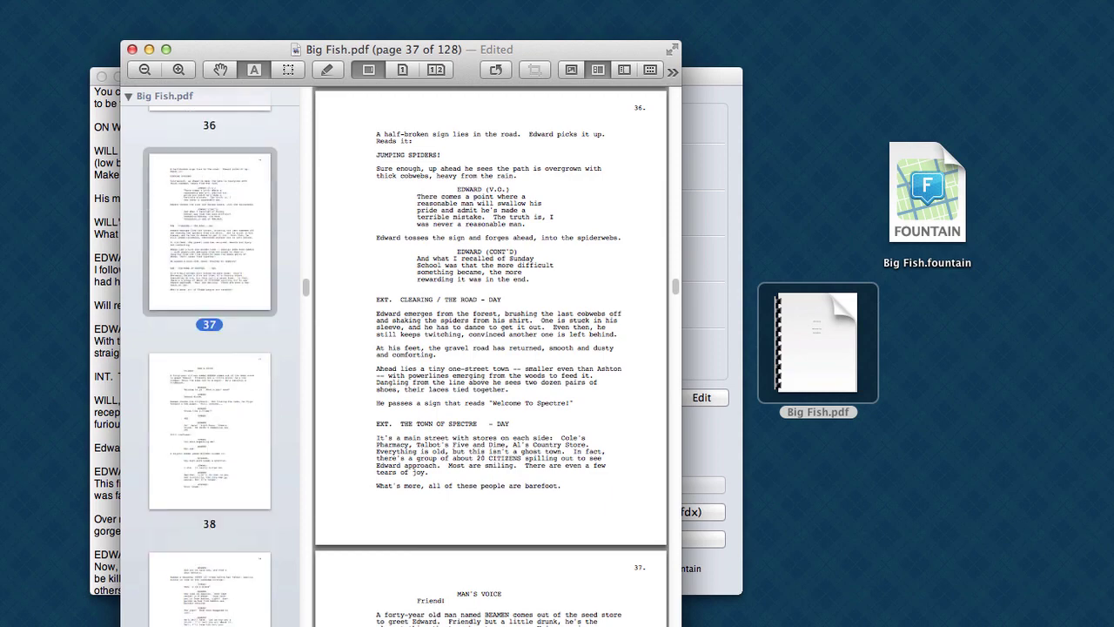
left_click(230, 560)
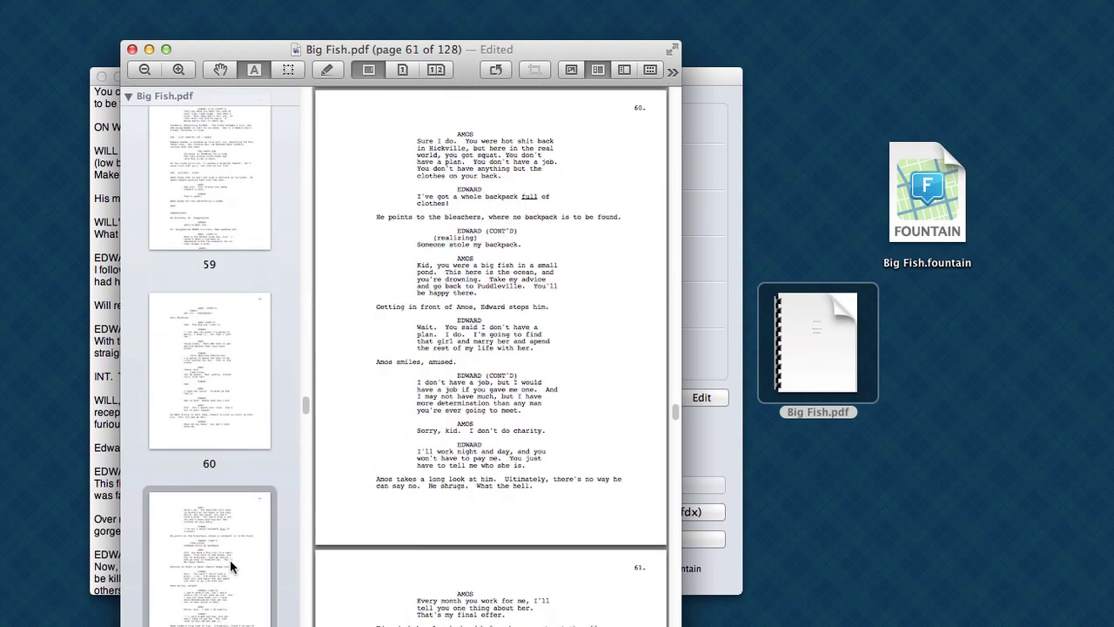
left_click(202, 347)
left_click(217, 618)
scroll(214, 482, "down", 6)
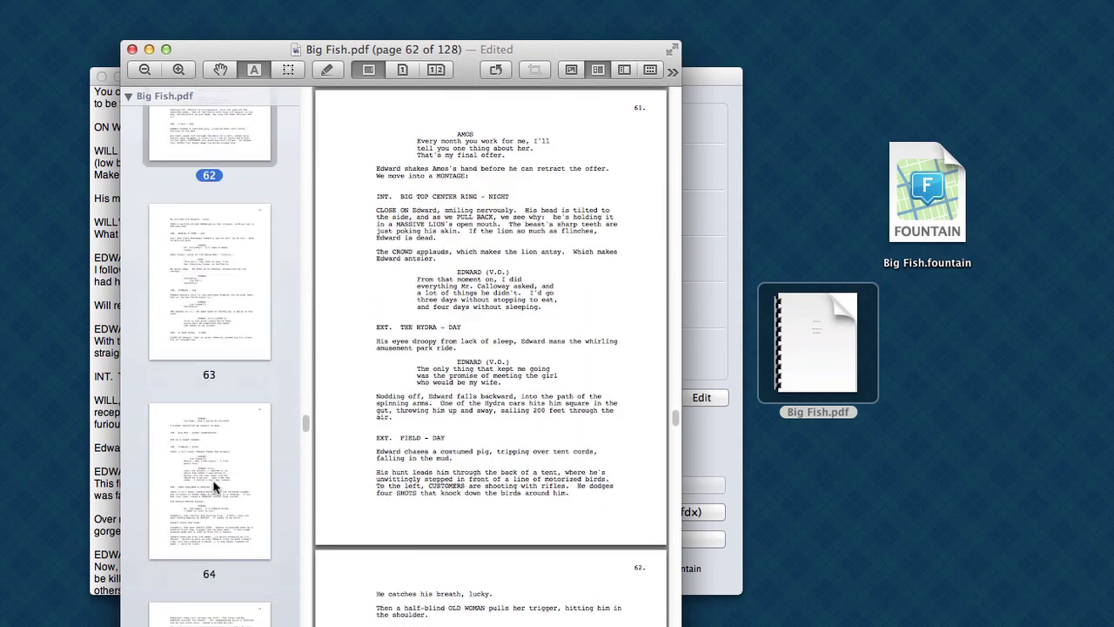
scroll(214, 485, "down", 7)
left_click(214, 486)
key("Down")
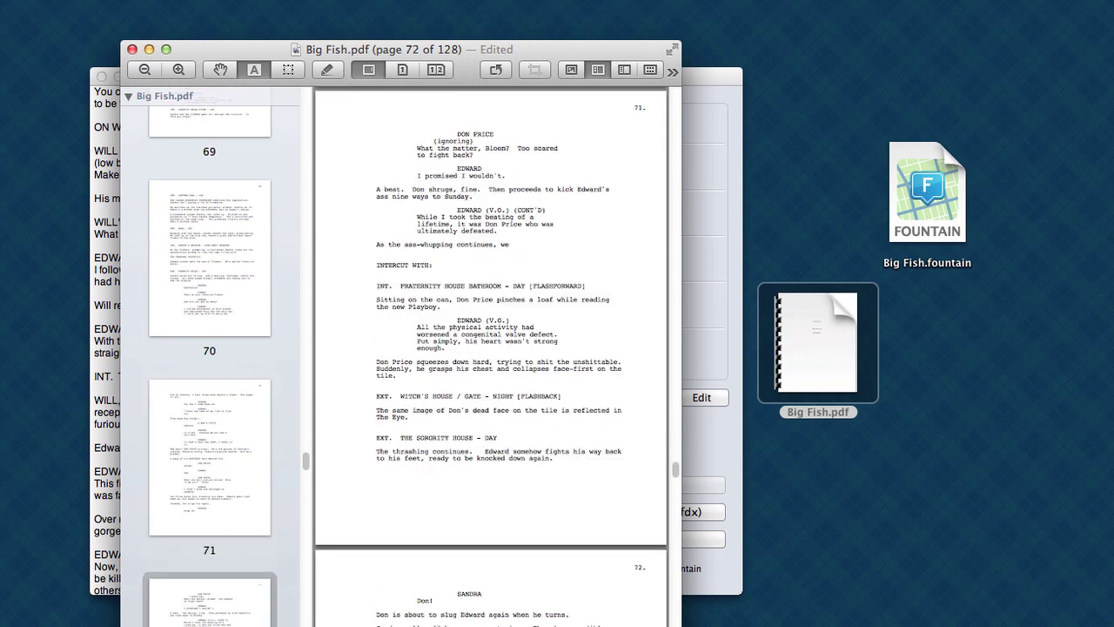
scroll(233, 596, "down", 5)
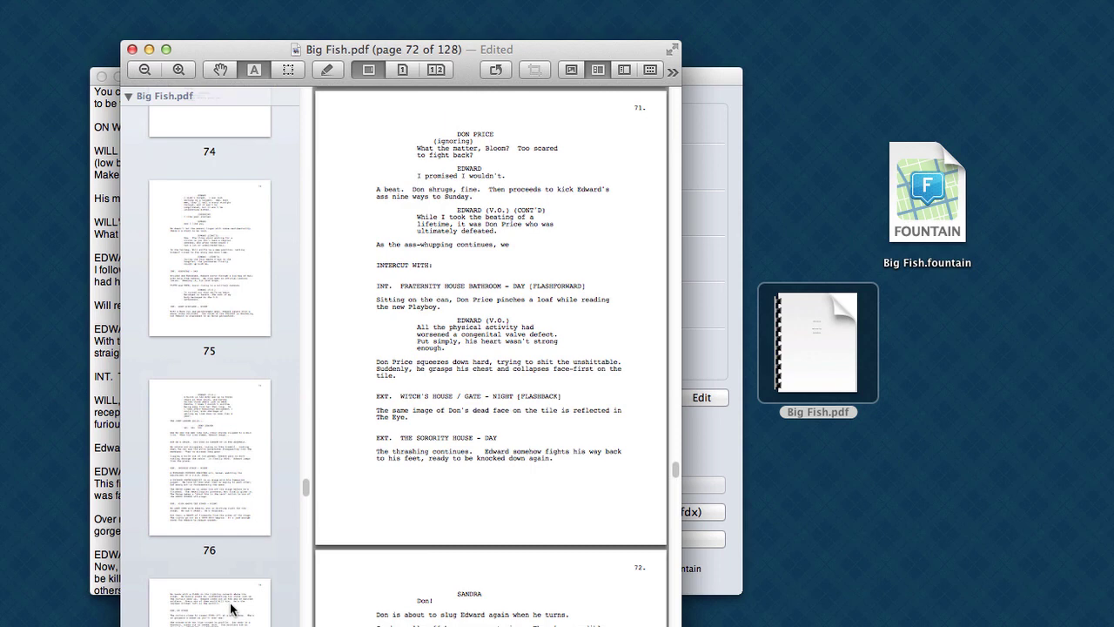
left_click(232, 609)
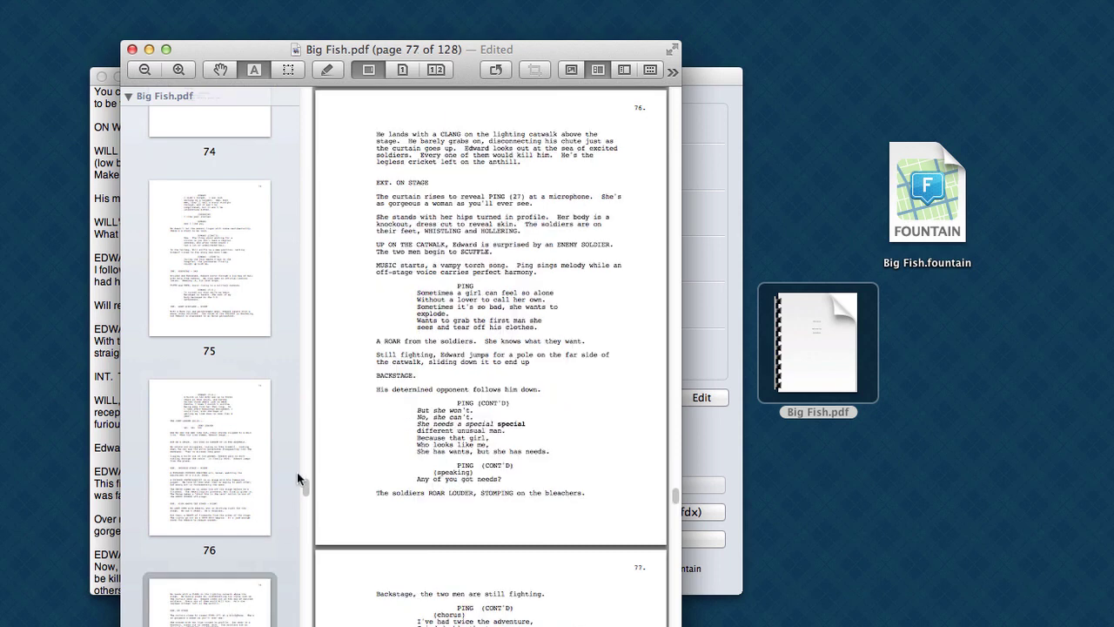
Step: View page 120 of Big Fish.pdf, bring the thumbnails back to the title page, and close the PDF
left_click_drag(302, 488, 289, 70)
left_click(191, 579)
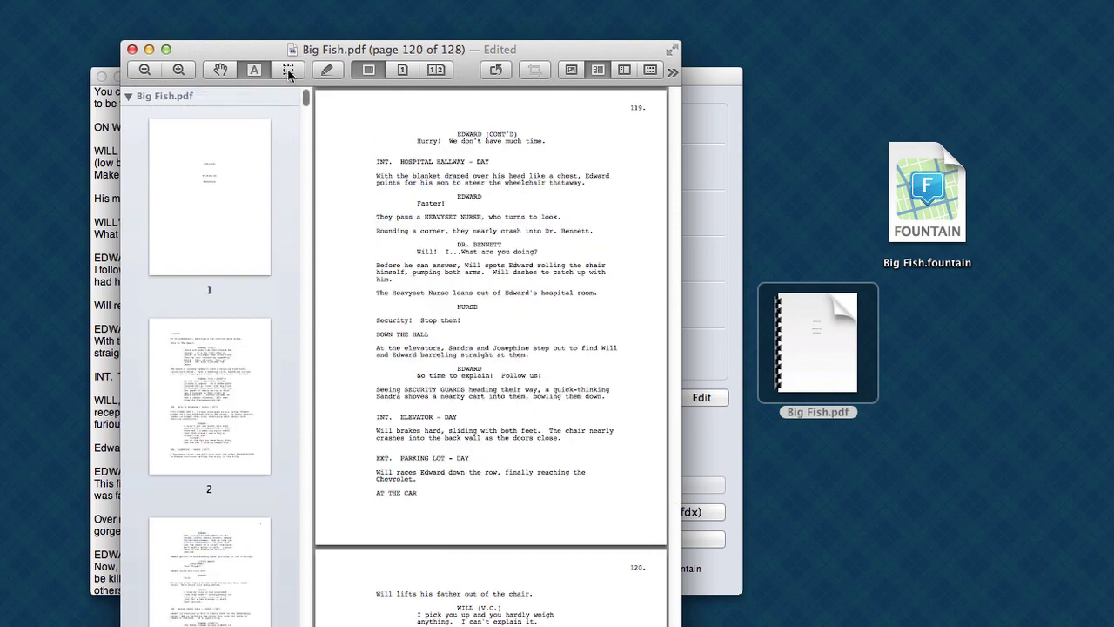
left_click(132, 50)
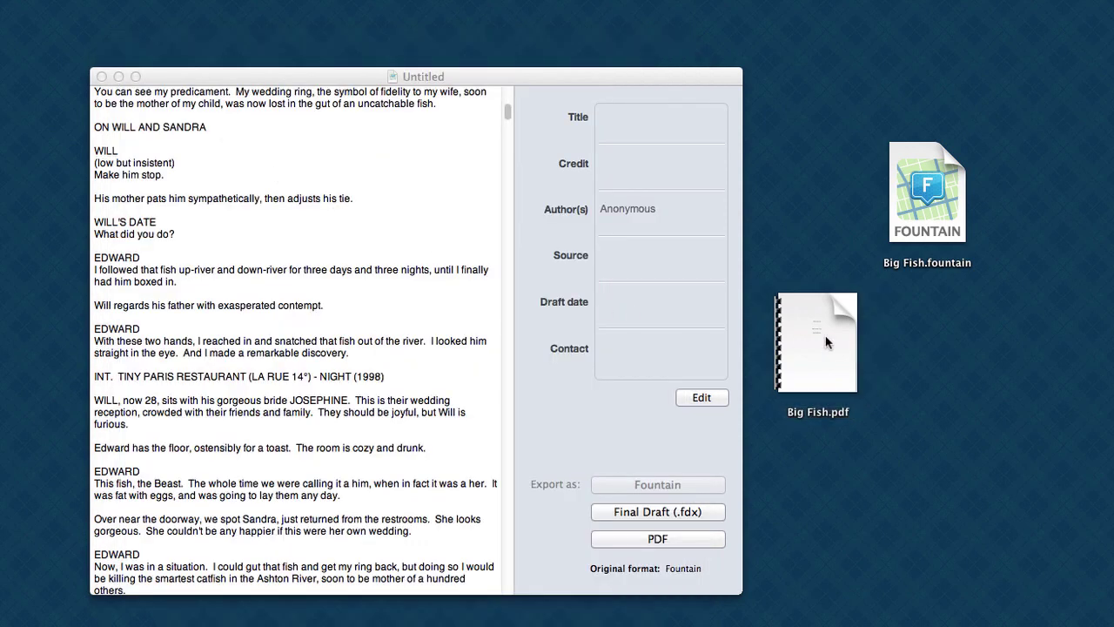
Step: Delete the Big Fish.pdf file from the desktop
left_click_drag(837, 346, 852, 626)
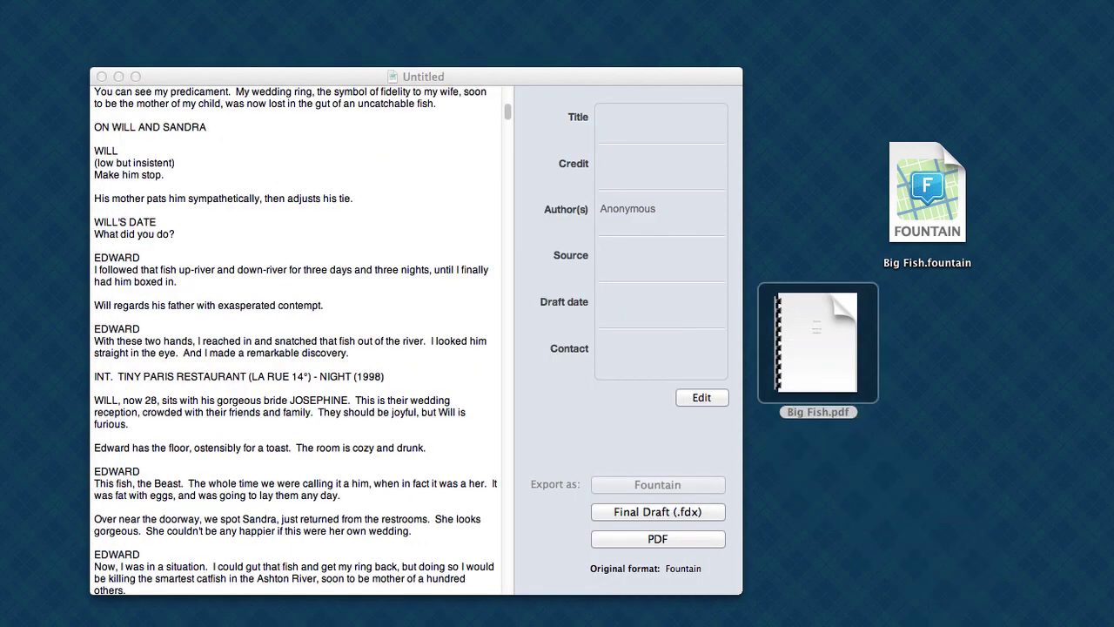
key("super+BackSpace")
Step: Place Charlie's Angels.fdx on the desktop below Big Fish.fountain and open it in Highland
left_click_drag(824, 626, 817, 338)
left_click(867, 501)
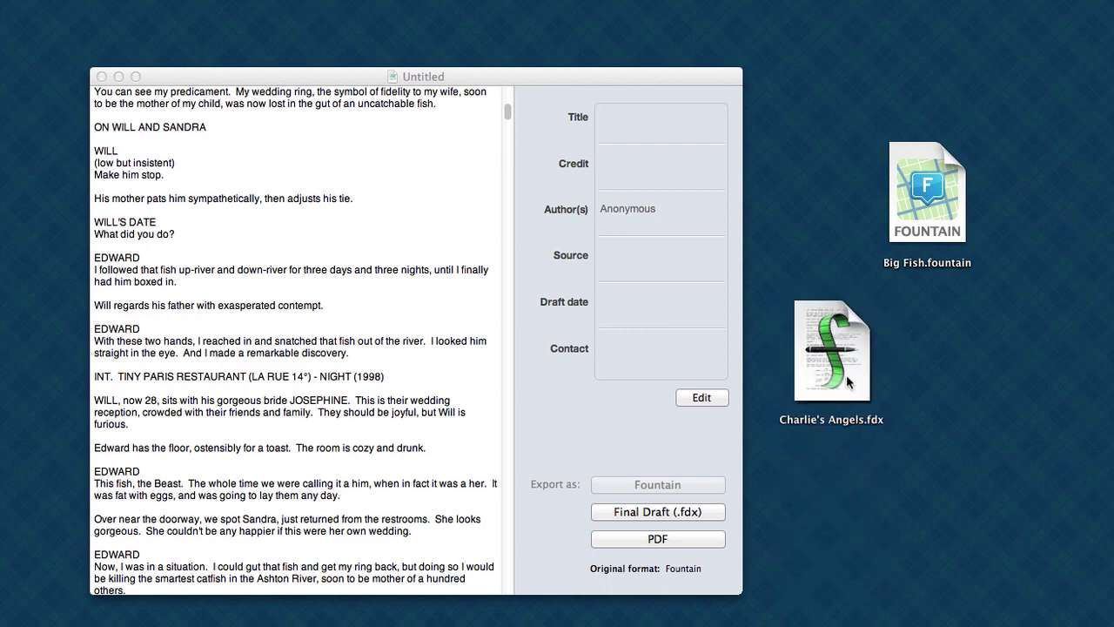
left_click_drag(853, 376, 416, 292)
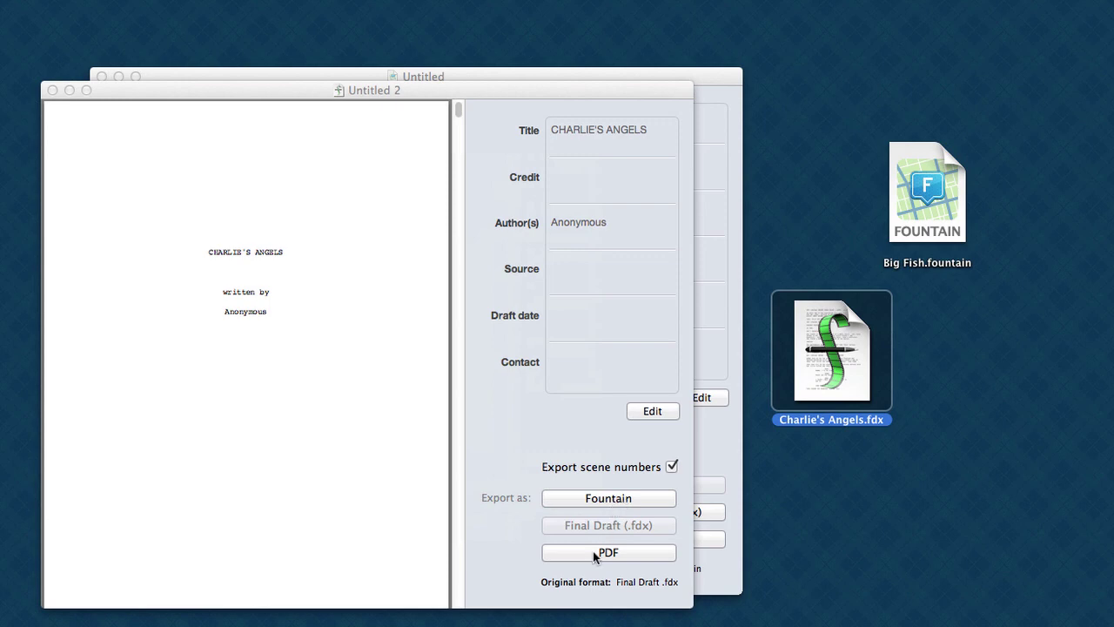
Step: Export the Charlie's Angels script to the Desktop as Fountain, using the .txt extension and opening the file after export
left_click(614, 505)
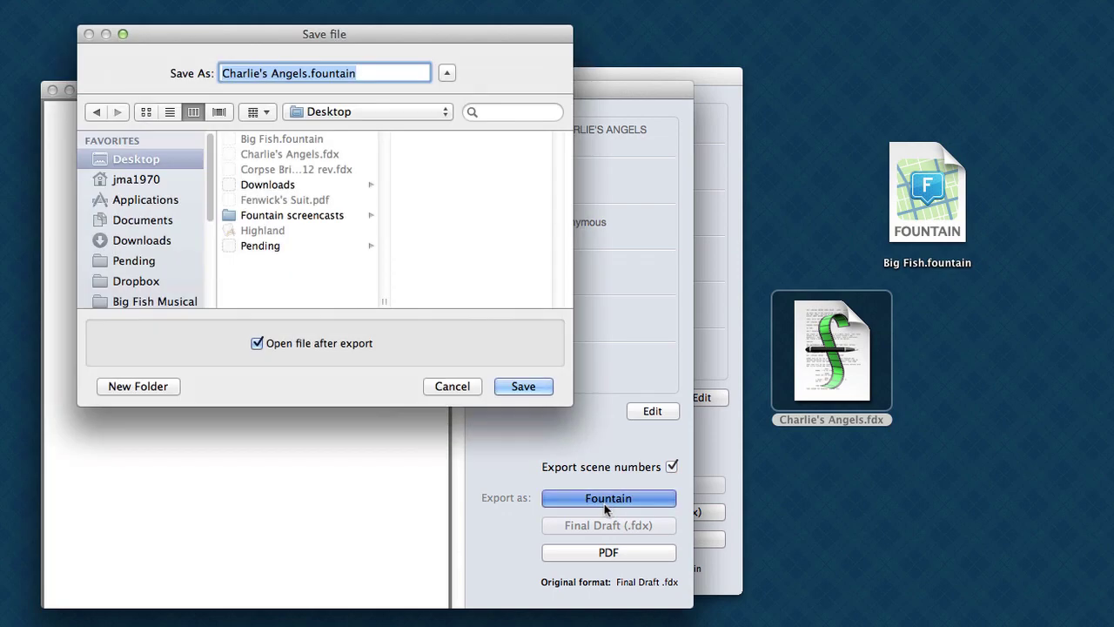
left_click(526, 388)
left_click(460, 207)
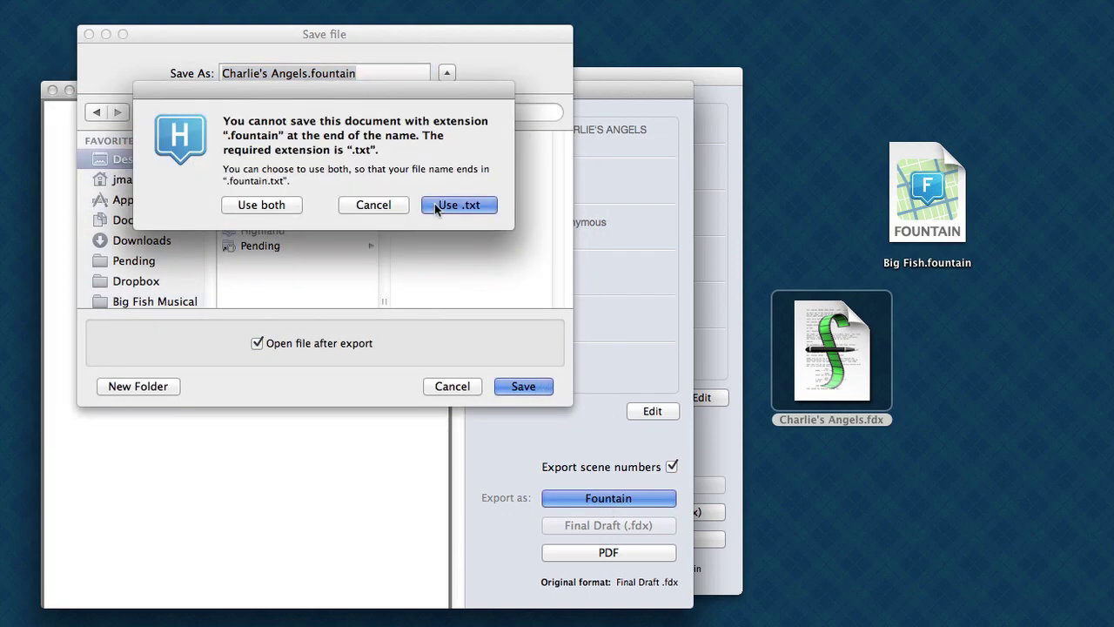
Step: Check the Fountain formatting in Charlie's Angels.txt, highlight Dylan's "Hi." line after scene 99, and close the file
left_click_drag(397, 49, 533, 52)
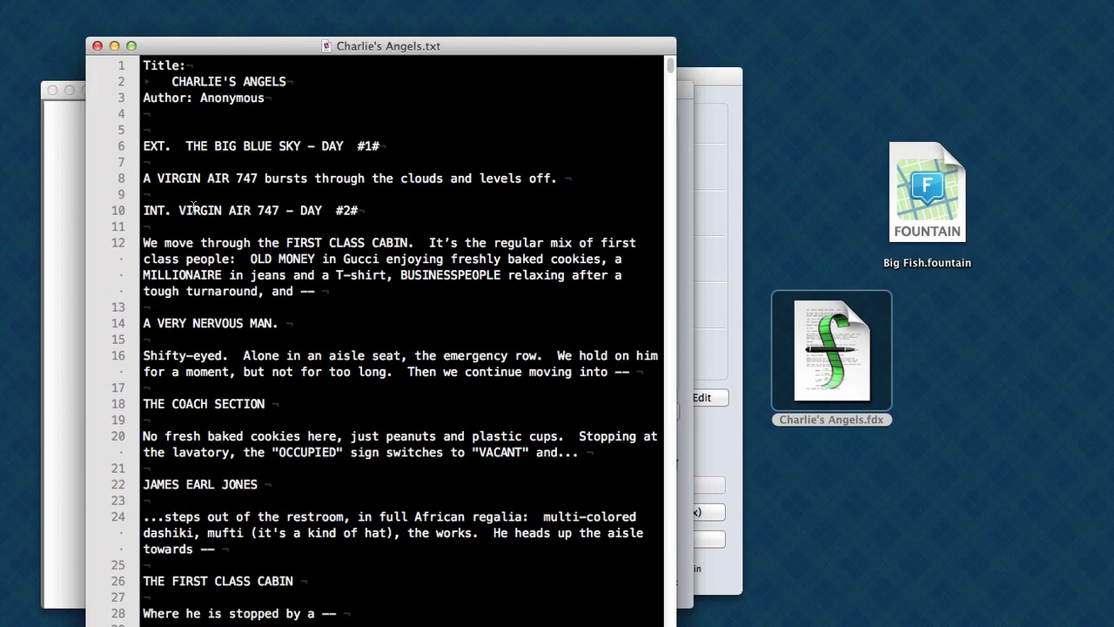
scroll(368, 576, "down", 5)
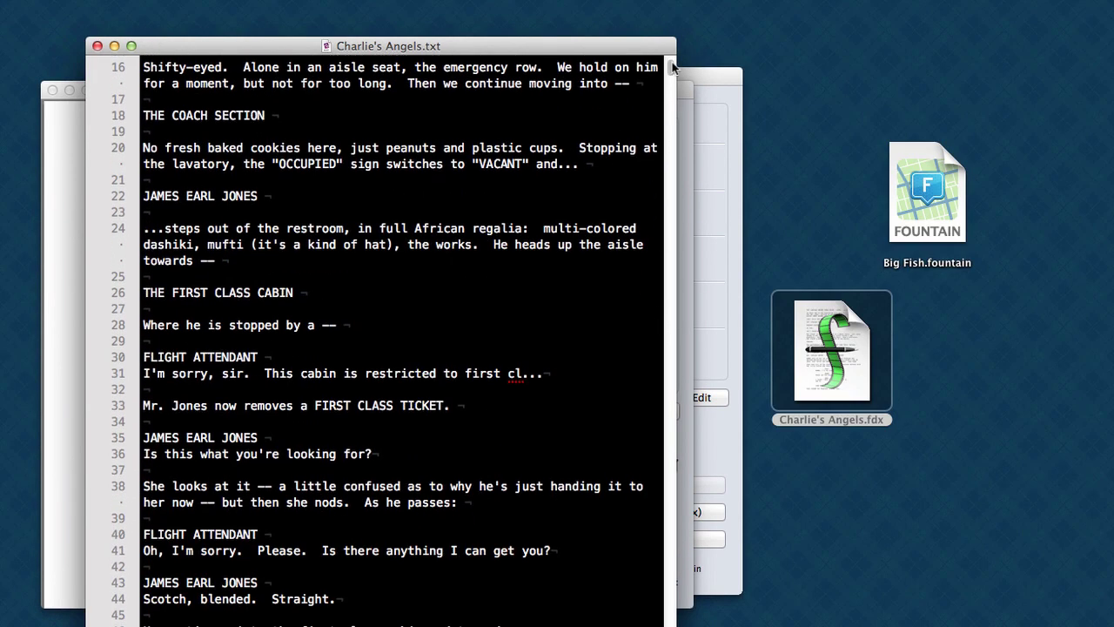
left_click_drag(672, 67, 671, 432)
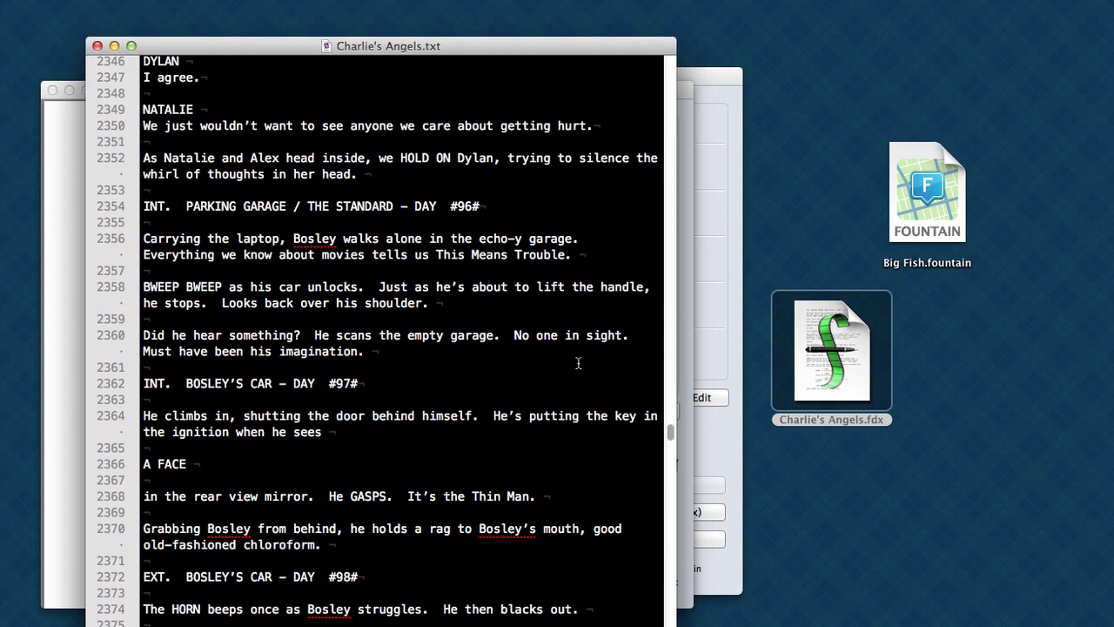
scroll(278, 498, "down", 8)
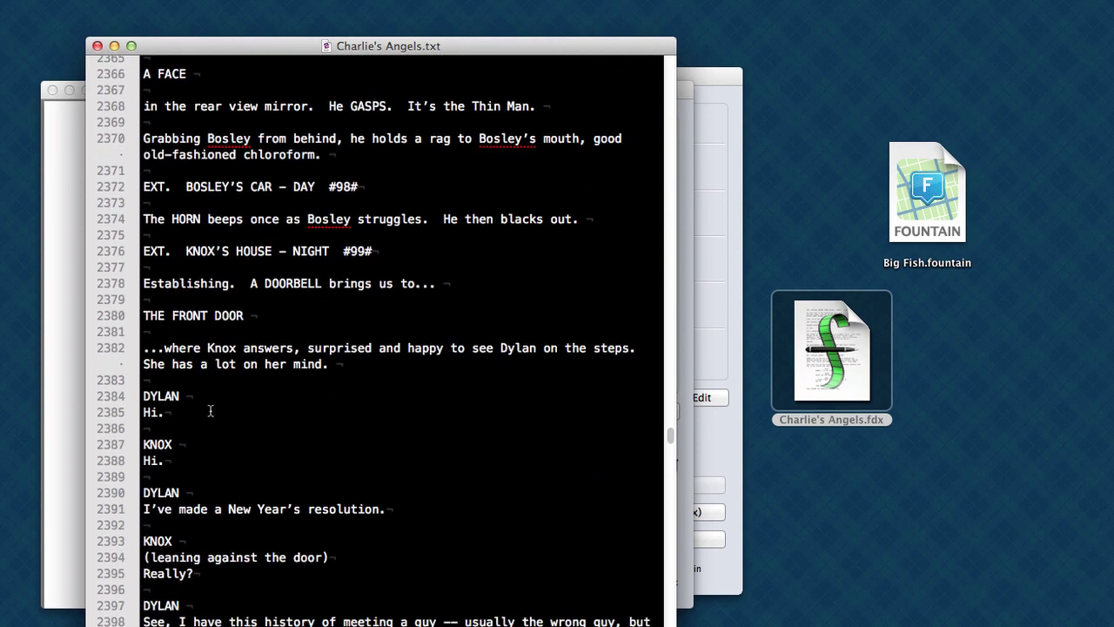
left_click_drag(189, 396, 105, 415)
scroll(299, 445, "down", 2)
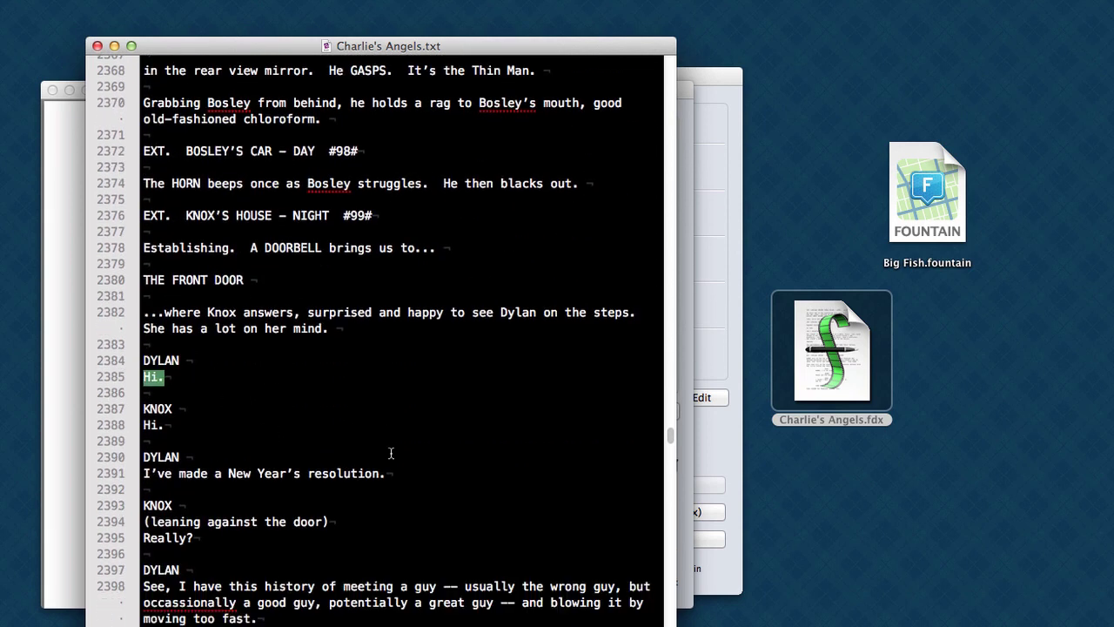
scroll(391, 453, "down", 2)
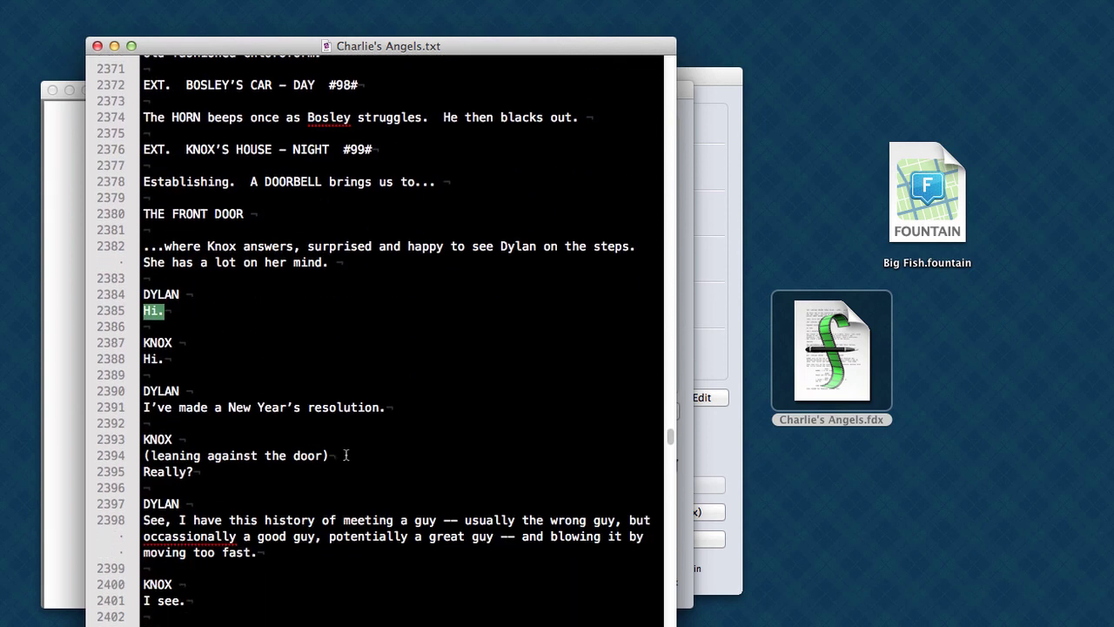
left_click(97, 46)
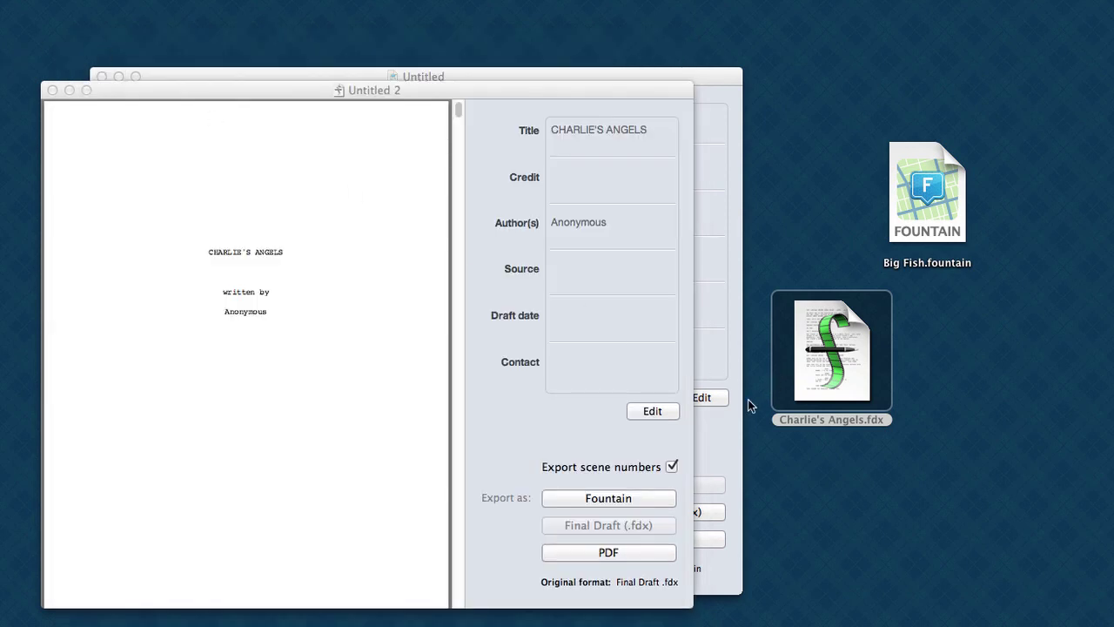
Step: Export the script to the Desktop as a PDF named Charlie's Angels with scene numbers, and place the file below Charlie's Angels.fdx
left_click(497, 478)
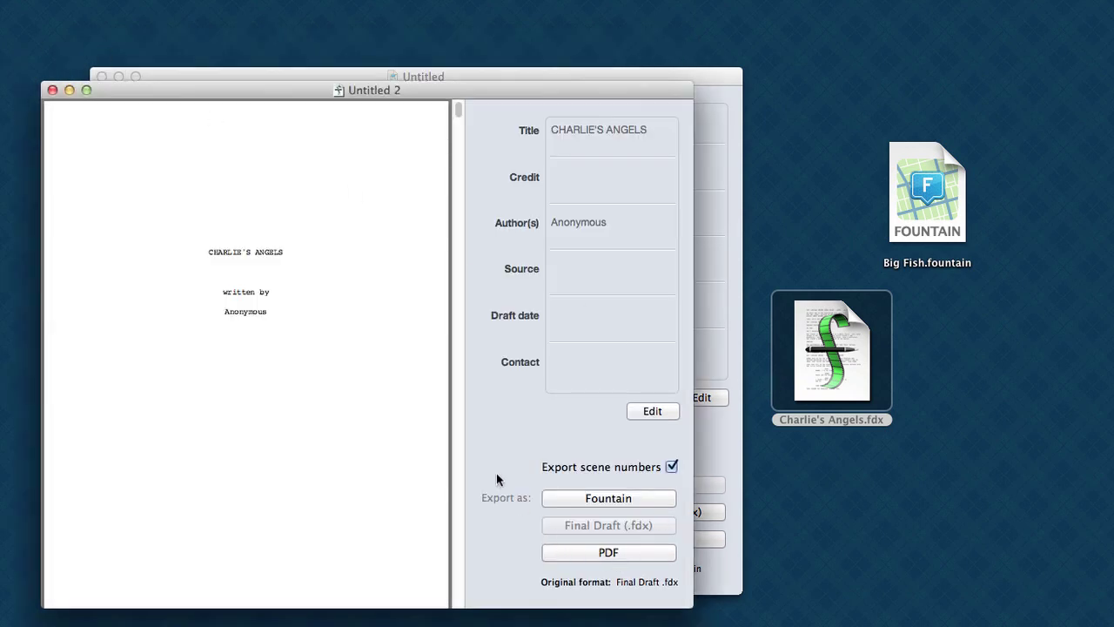
left_click(591, 551)
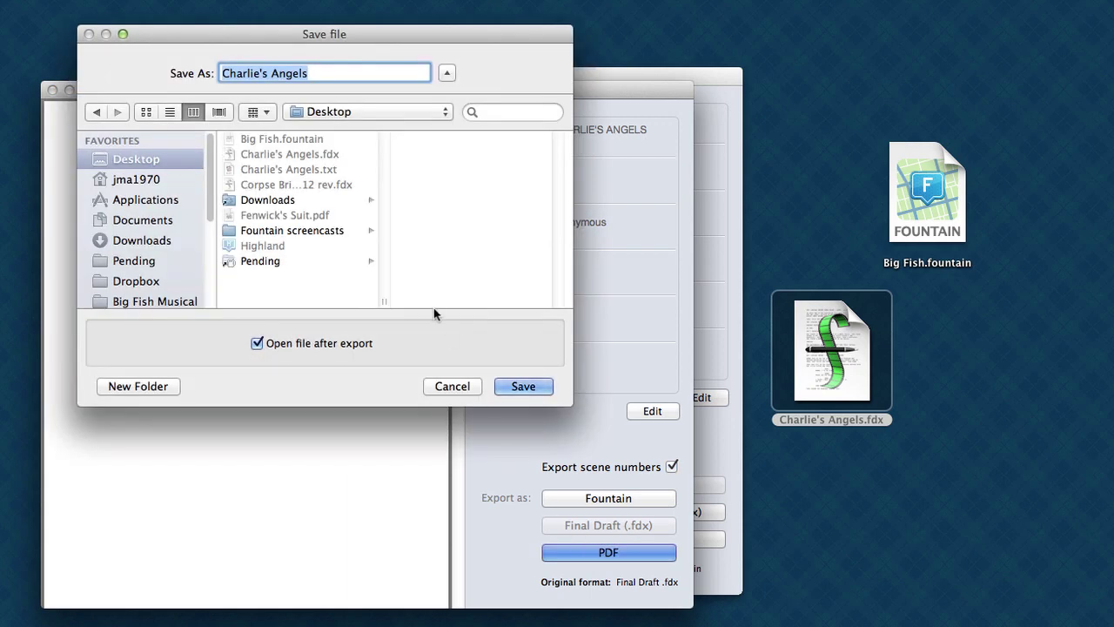
left_click(531, 384)
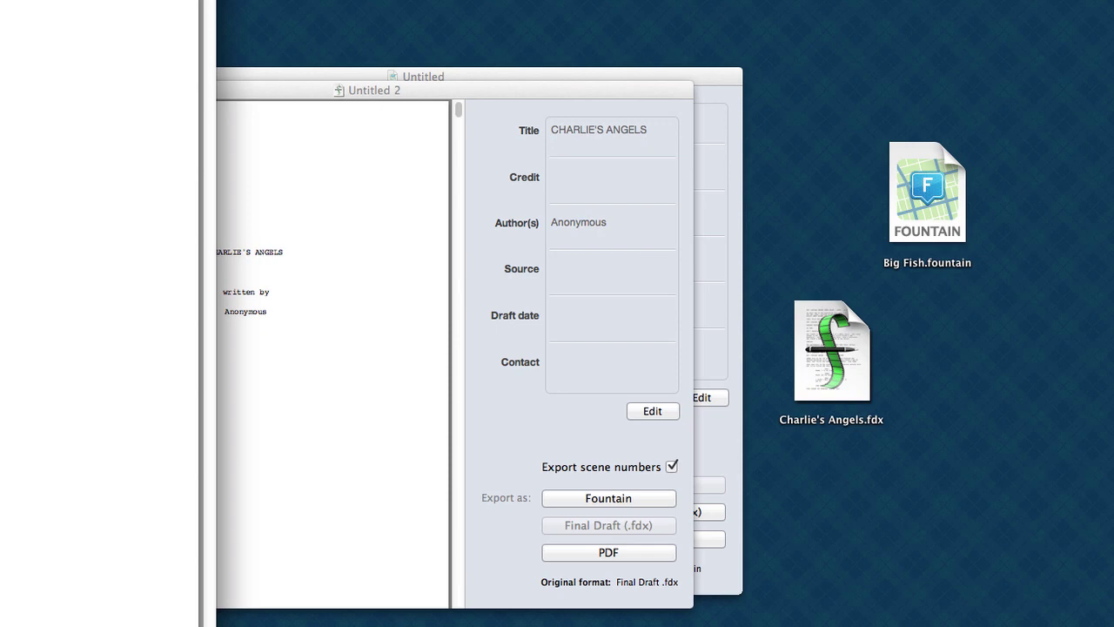
left_click_drag(1113, 592, 840, 494)
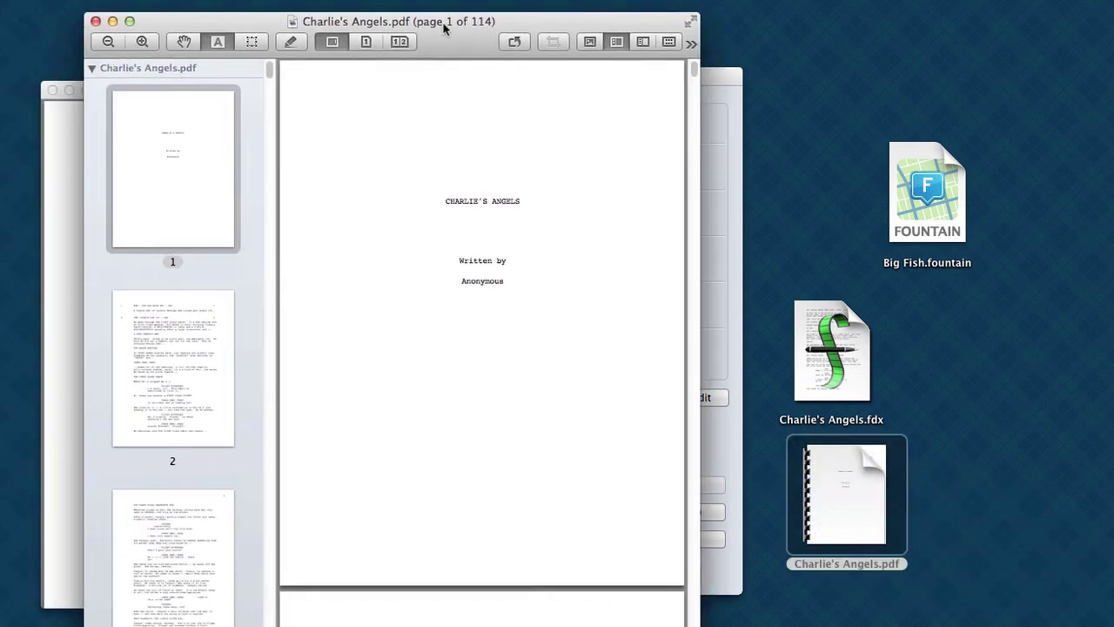
Step: Page through Charlie's Angels.pdf, checking the formatting and scene numbers on pages 2, 37, 50 and 61, and close the PDF
left_click(157, 421)
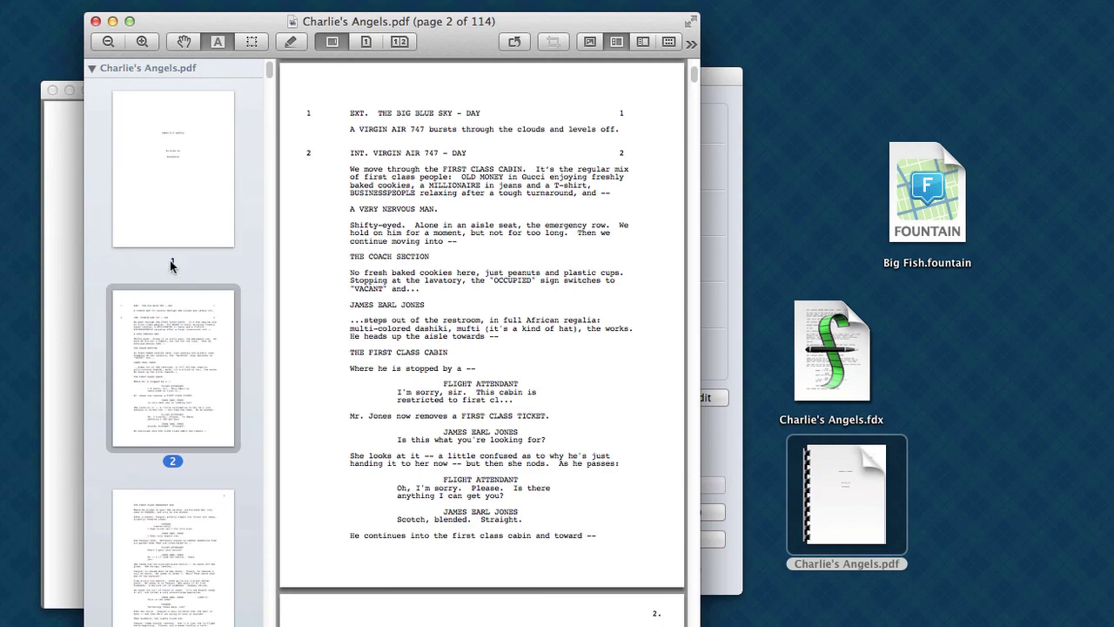
left_click(155, 540)
scroll(175, 507, "down", 10)
scroll(175, 508, "down", 20)
left_click(174, 517)
left_click(189, 378)
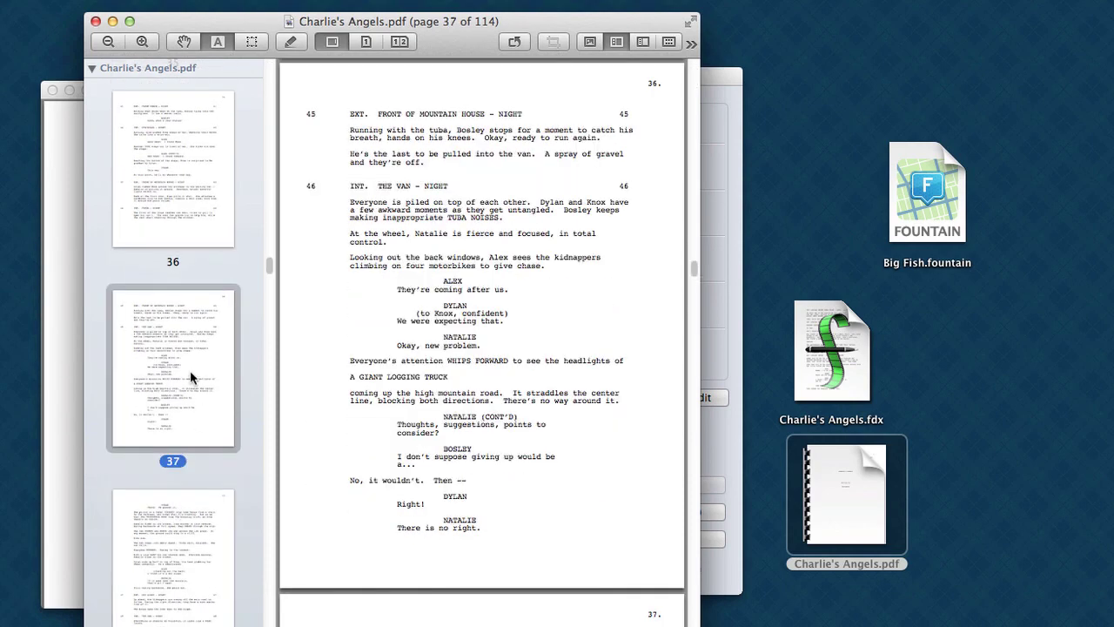
scroll(188, 481, "down", 2)
scroll(188, 480, "down", 12)
left_click(176, 507)
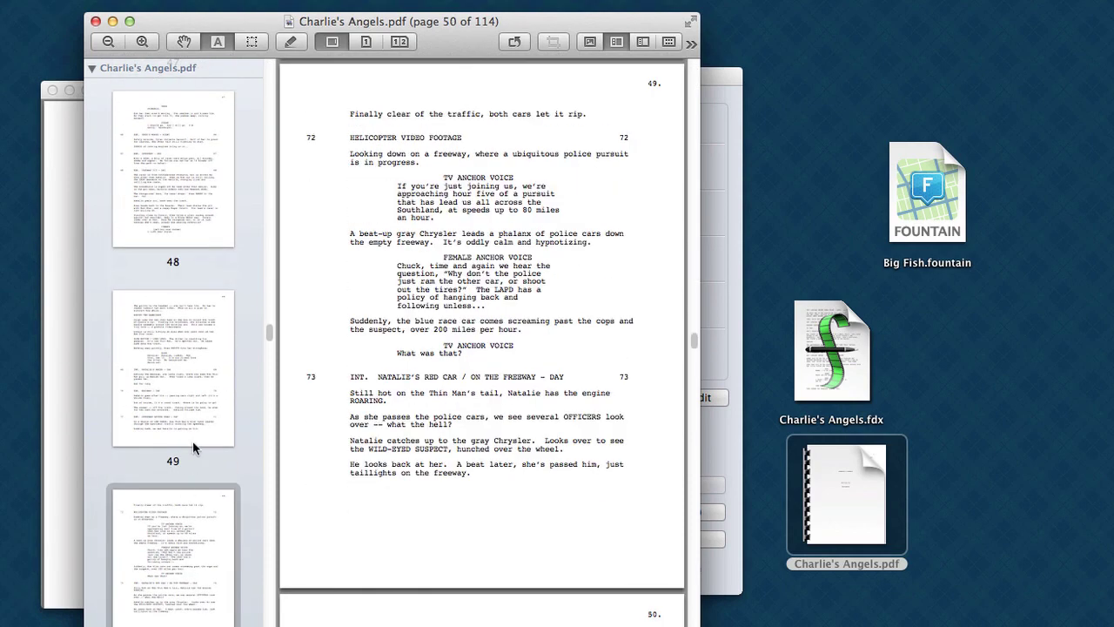
scroll(432, 460, "down", 1)
scroll(433, 460, "down", 2)
scroll(179, 497, "down", 11)
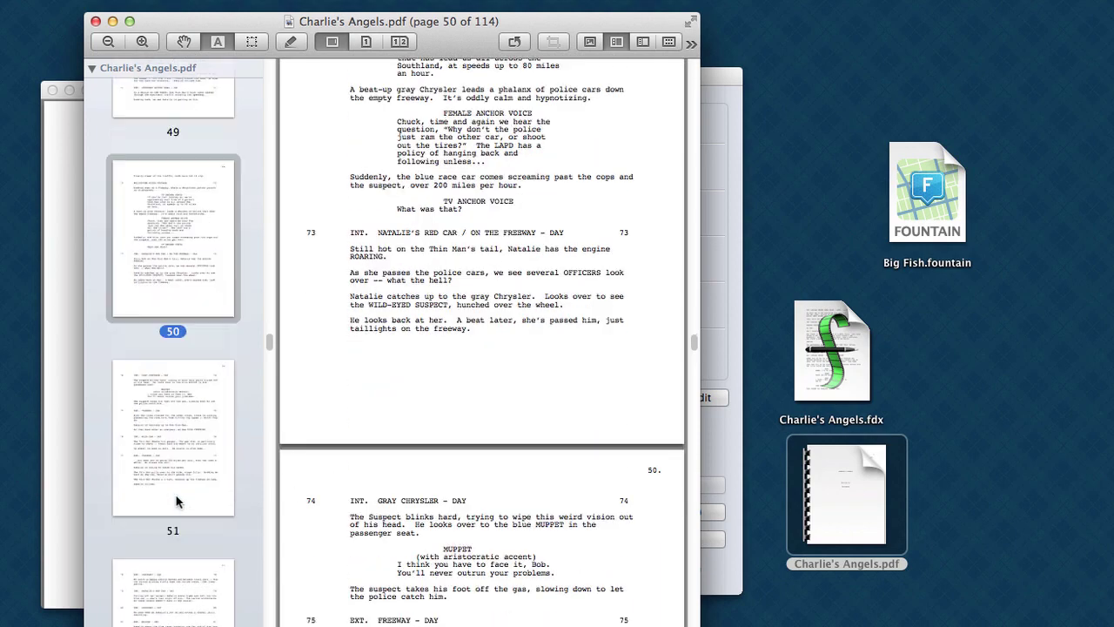
left_click(176, 501)
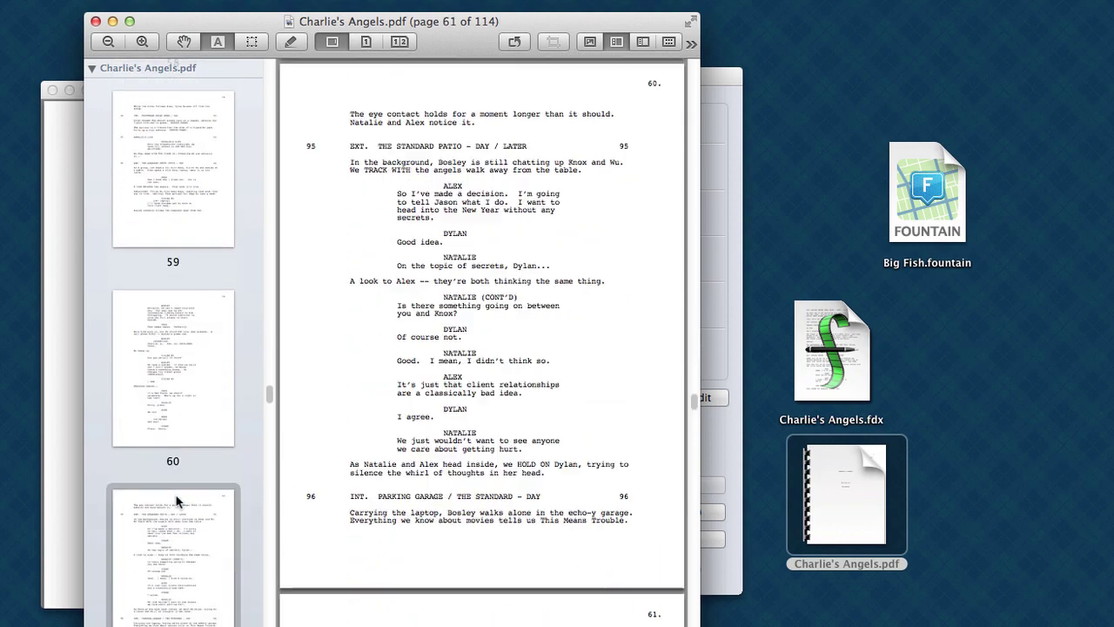
left_click(95, 21)
Step: Delete the Charlie's Angels.pdf file from the desktop
left_click(855, 487)
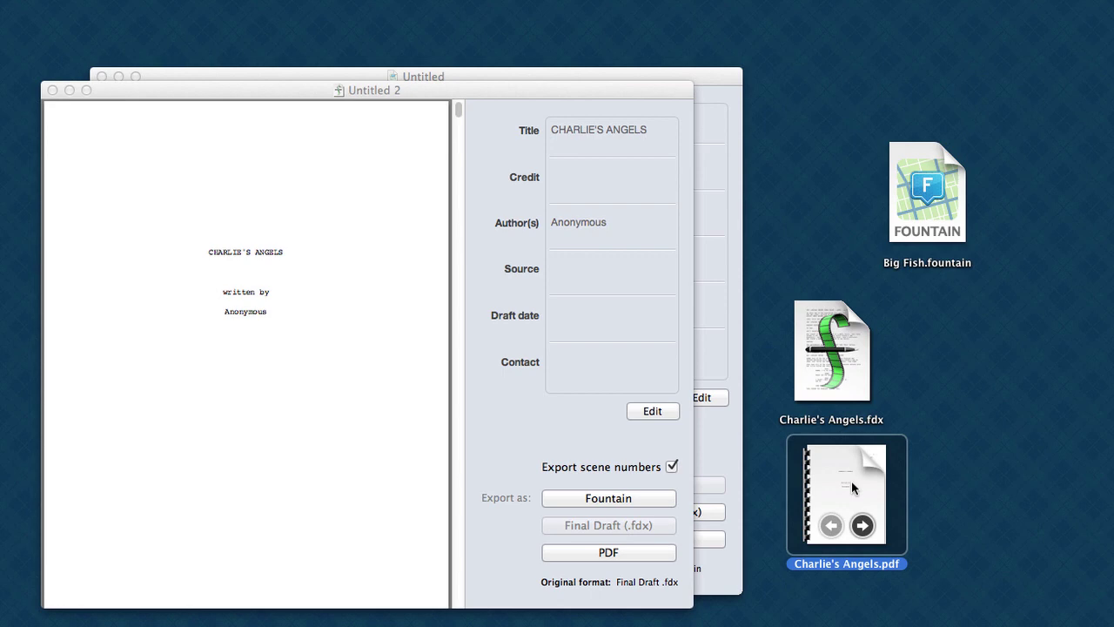
key("super+BackSpace")
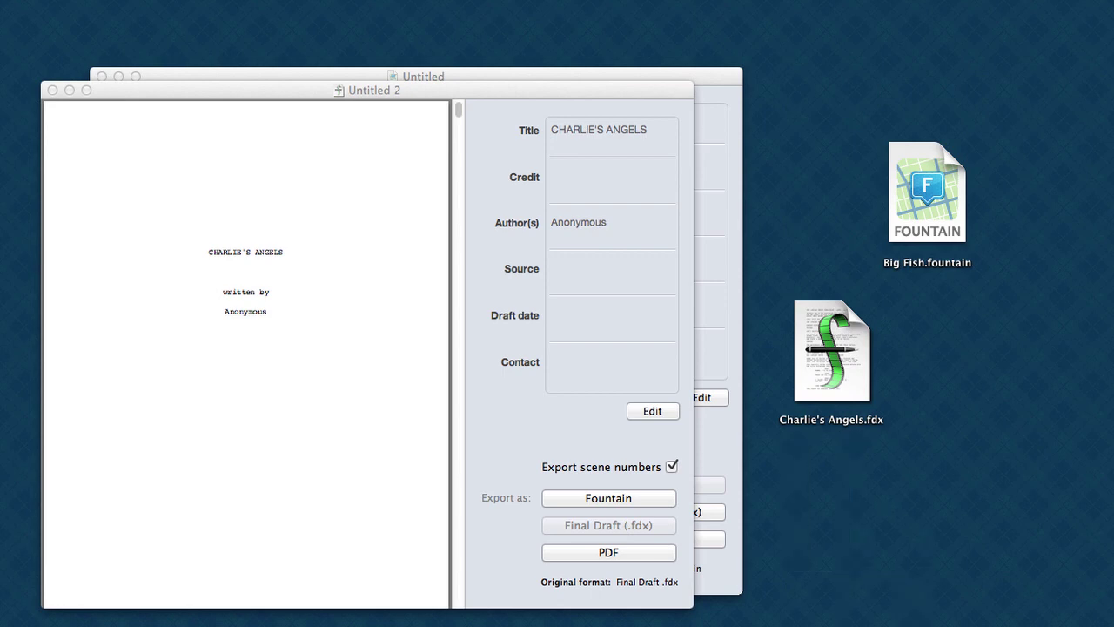
Step: Place Fenwick's Suit.pdf on the desktop beside Charlie's Angels.fdx, open it in Highland, and browse the script to page 72
left_click_drag(993, 623, 949, 341)
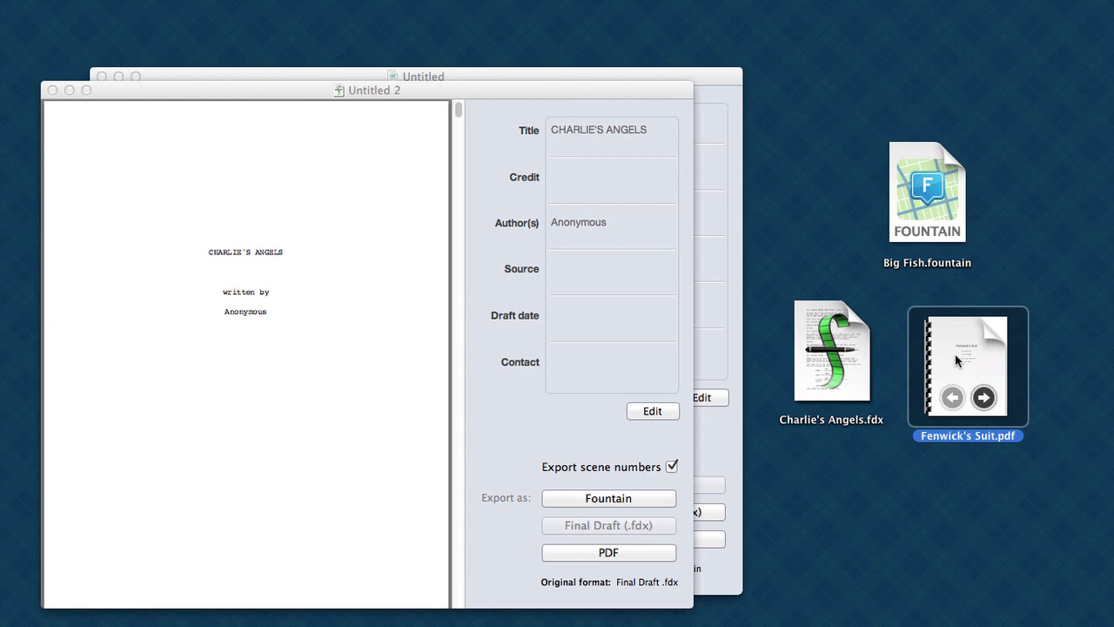
left_click_drag(983, 349, 425, 358)
scroll(356, 318, "down", 5)
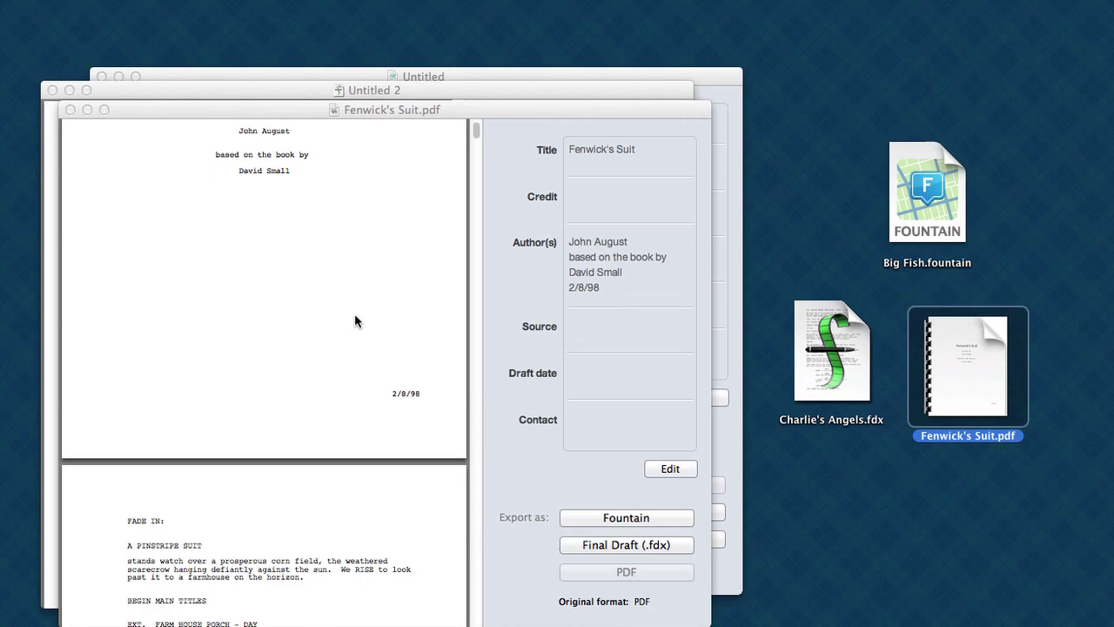
left_click(478, 131)
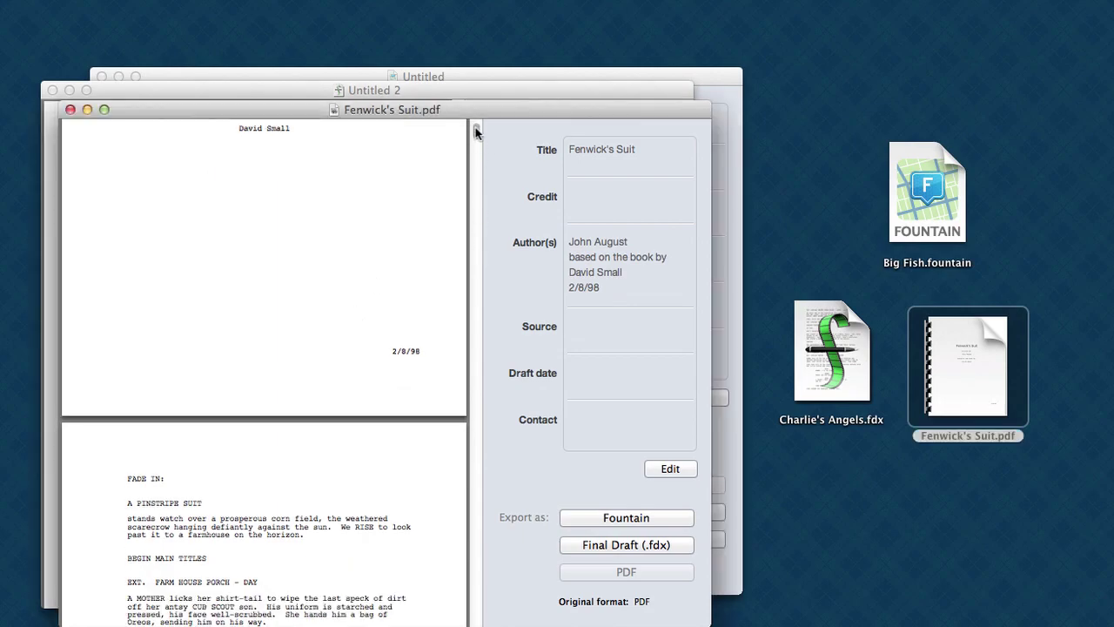
left_click_drag(475, 128, 488, 415)
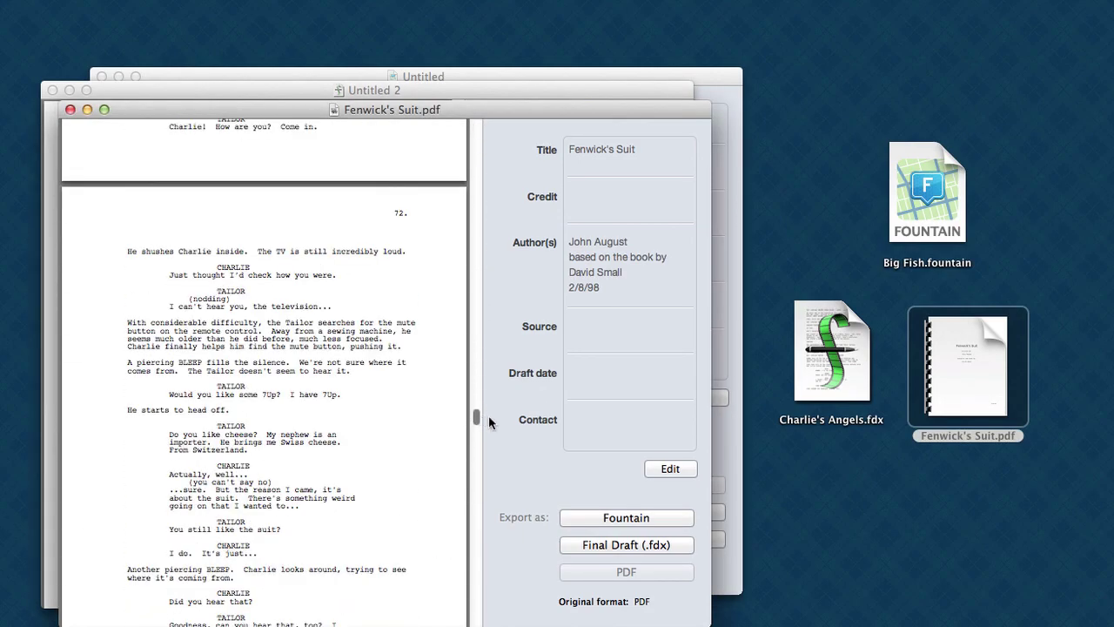
Step: Export the Fenwick's Suit script to the Desktop as Fountain, using the .txt extension and opening the file after export
left_click(612, 518)
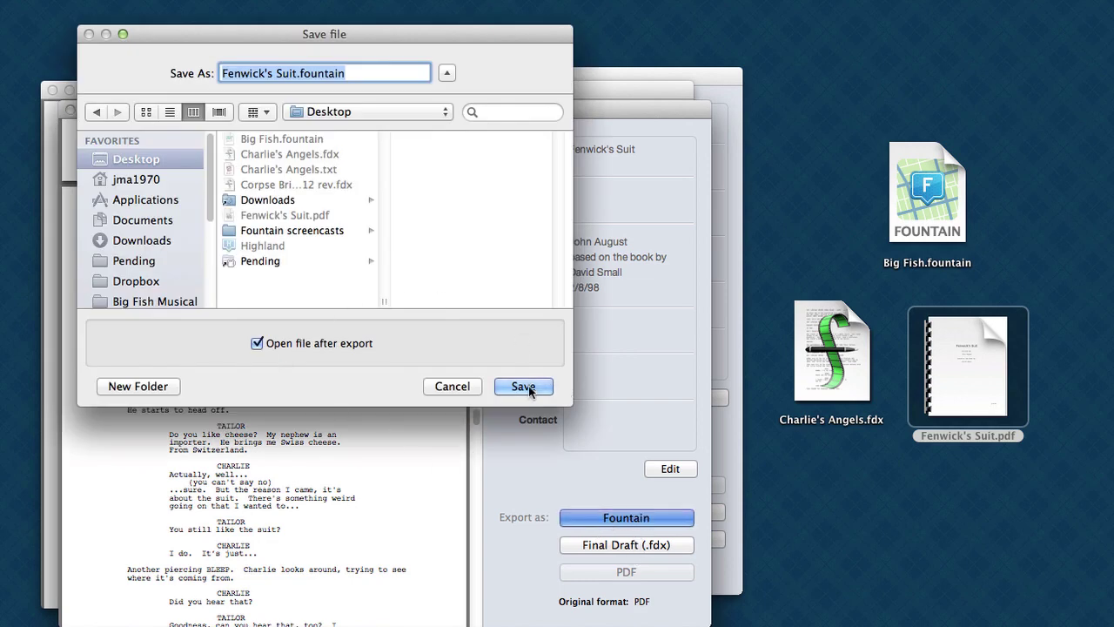
left_click(525, 386)
left_click(509, 206)
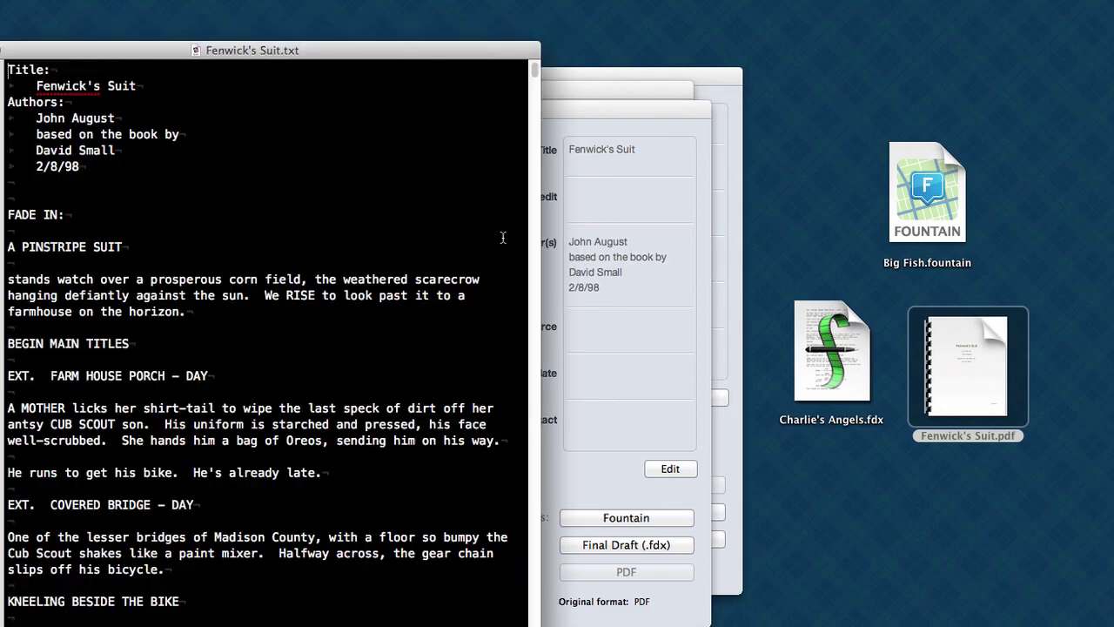
Step: Examine the converted scenes and dialogue in Fenwick's Suit.txt, highlight Charlie's "Nuh-uh." line, and close the file
scroll(488, 72, "down", 6)
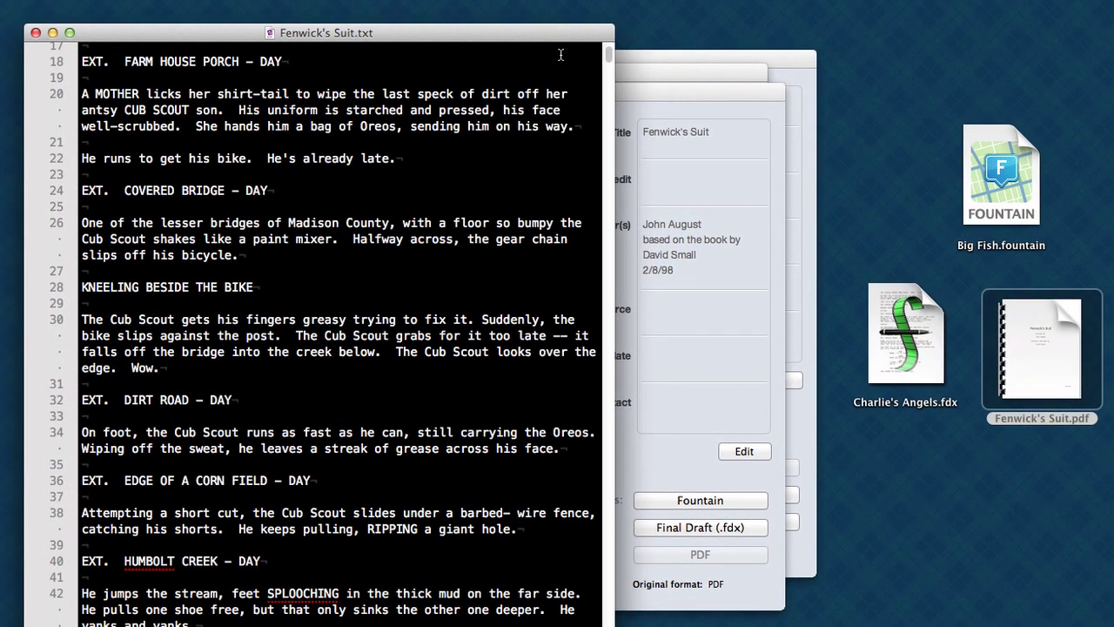
left_click_drag(609, 52, 590, 187)
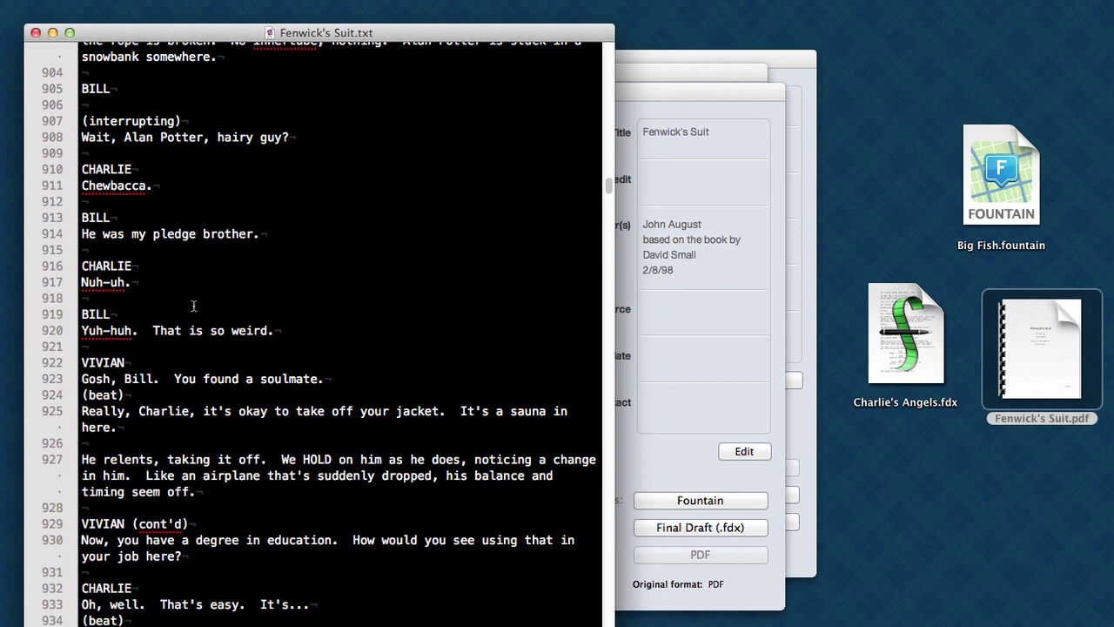
left_click_drag(151, 262, 56, 287)
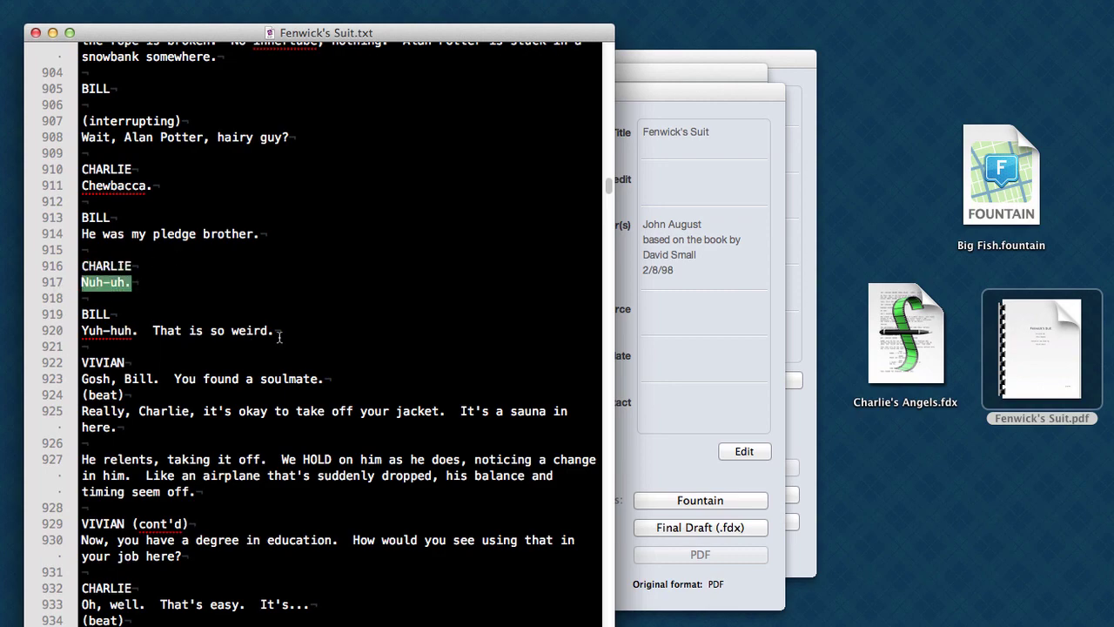
scroll(279, 337, "down", 15)
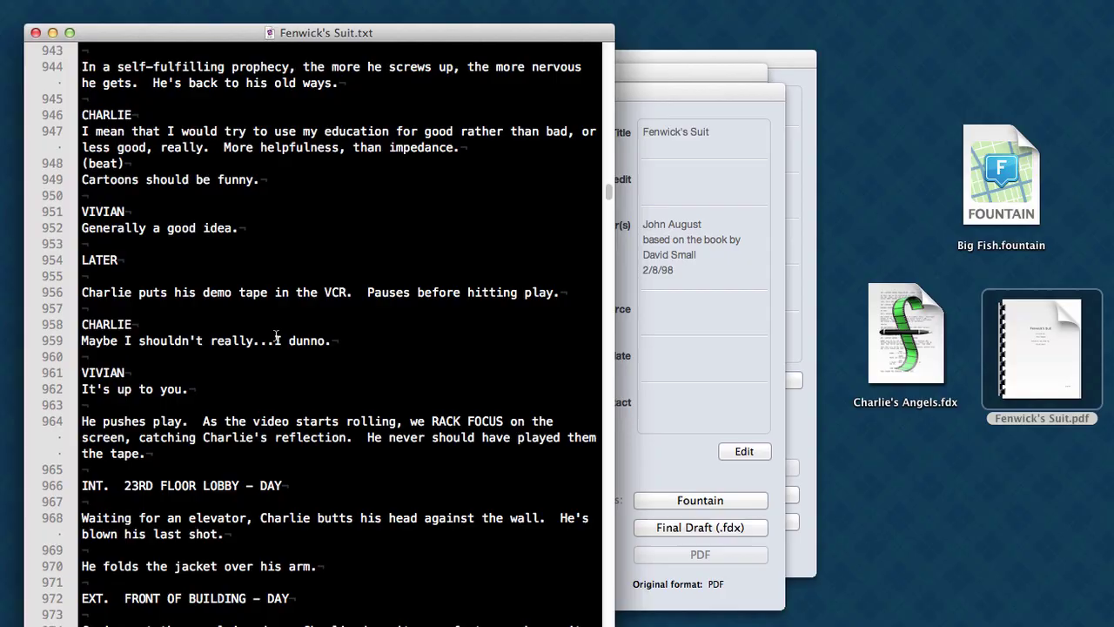
scroll(276, 337, "down", 6)
left_click_drag(609, 189, 607, 153)
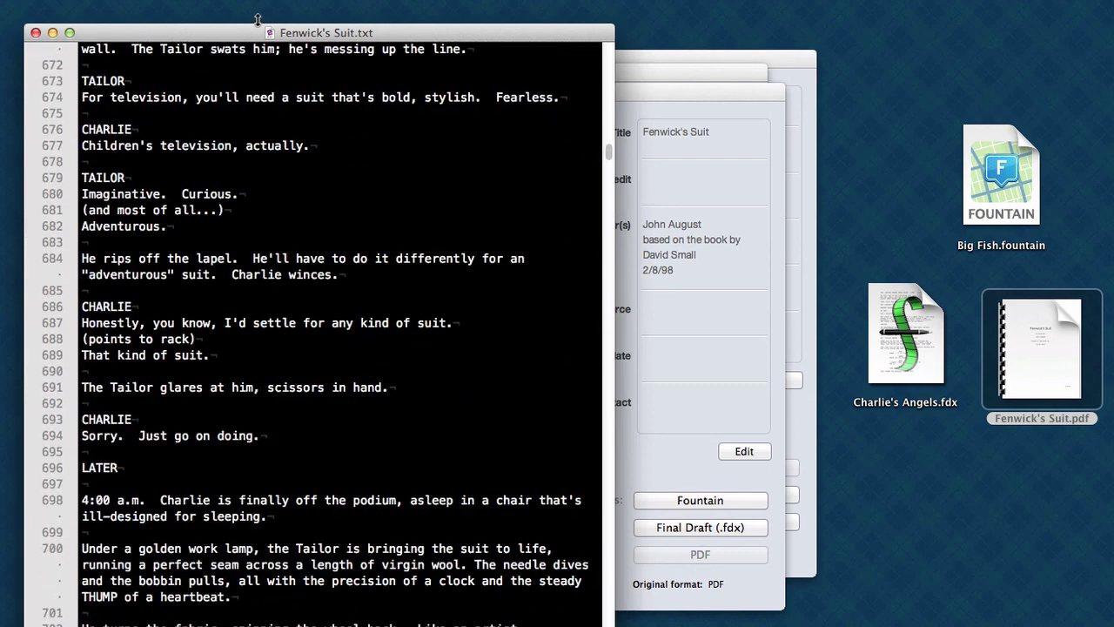
left_click(36, 33)
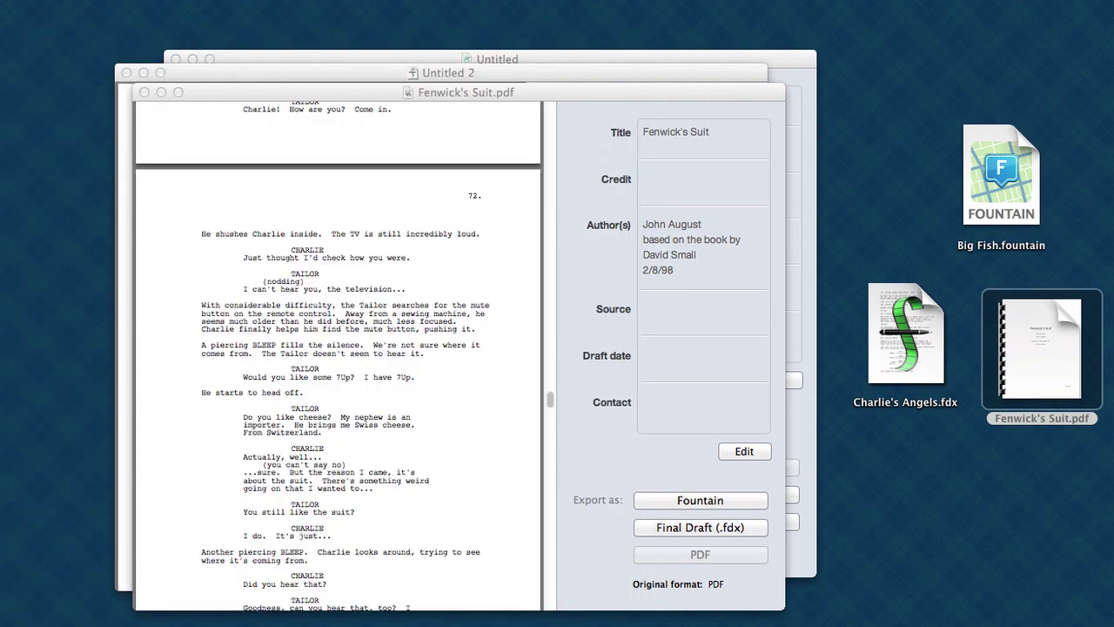
Step: Export the Fenwick's Suit script to the Desktop as a Final Draft (.fdx) file, opening it after export
left_click(720, 529)
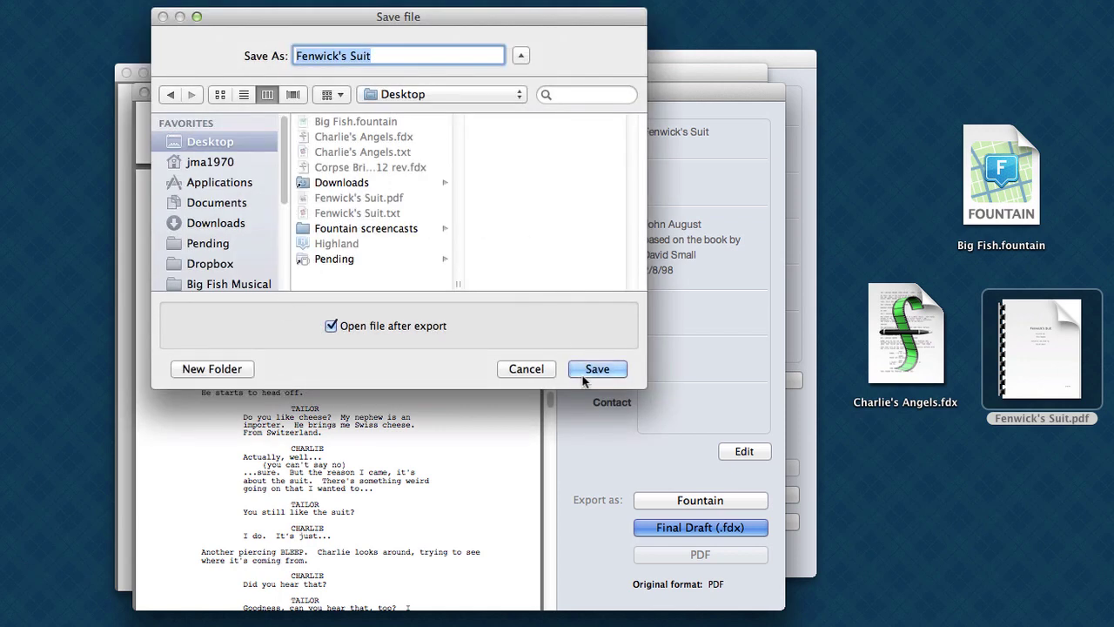
left_click(583, 374)
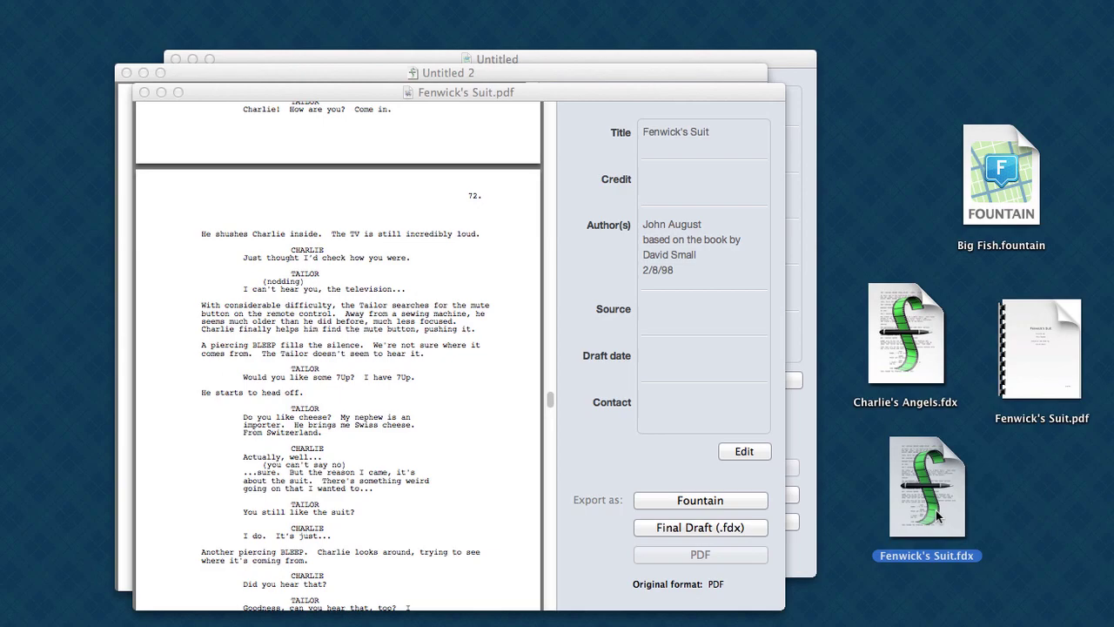
left_click(938, 516)
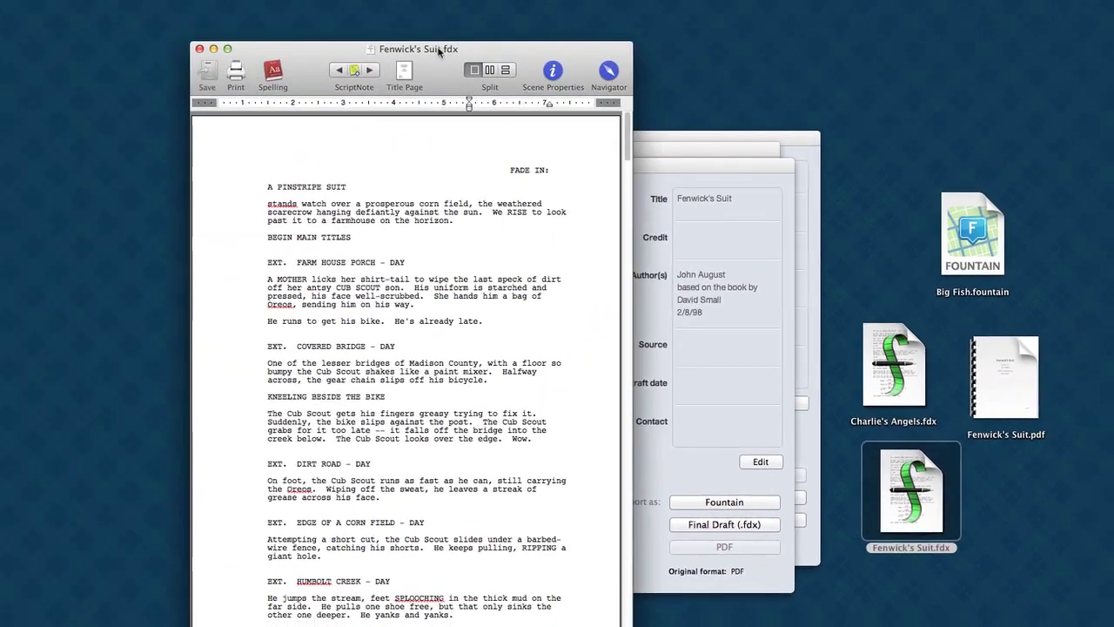
Step: Examine the converted Fenwick's Suit.fdx script from the opening through page 43, and close it without saving changes
left_click_drag(438, 50, 520, 40)
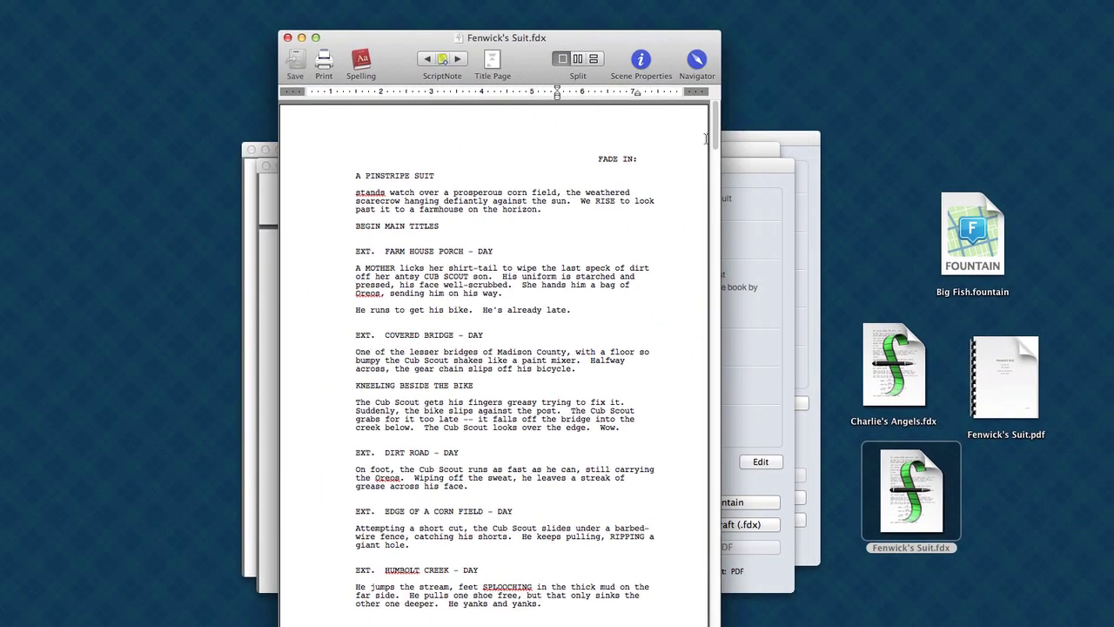
left_click_drag(714, 133, 684, 349)
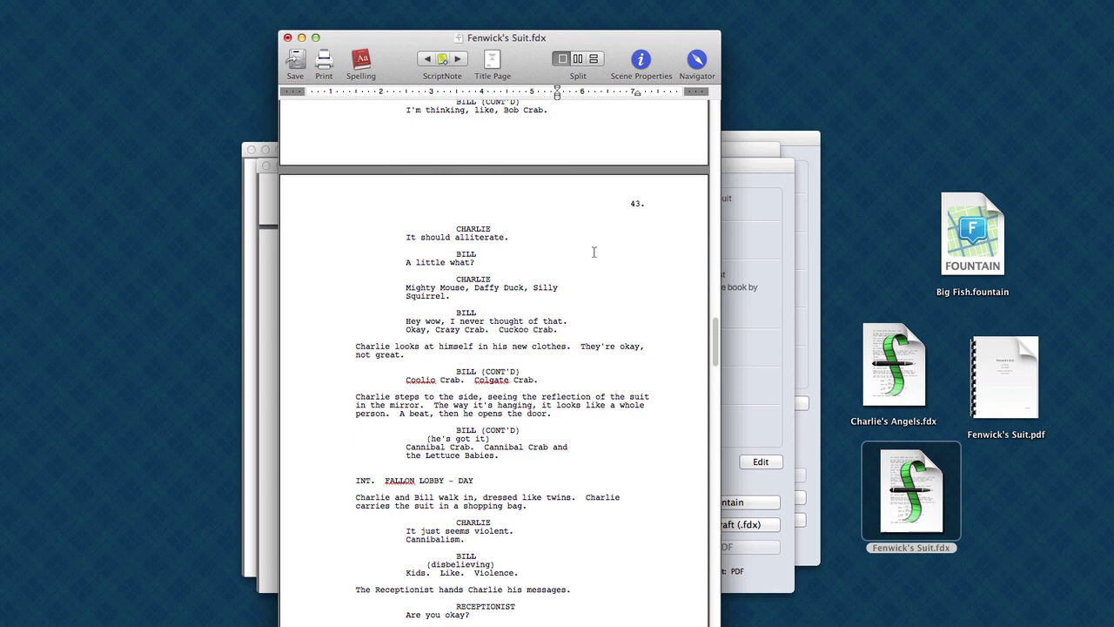
left_click(288, 38)
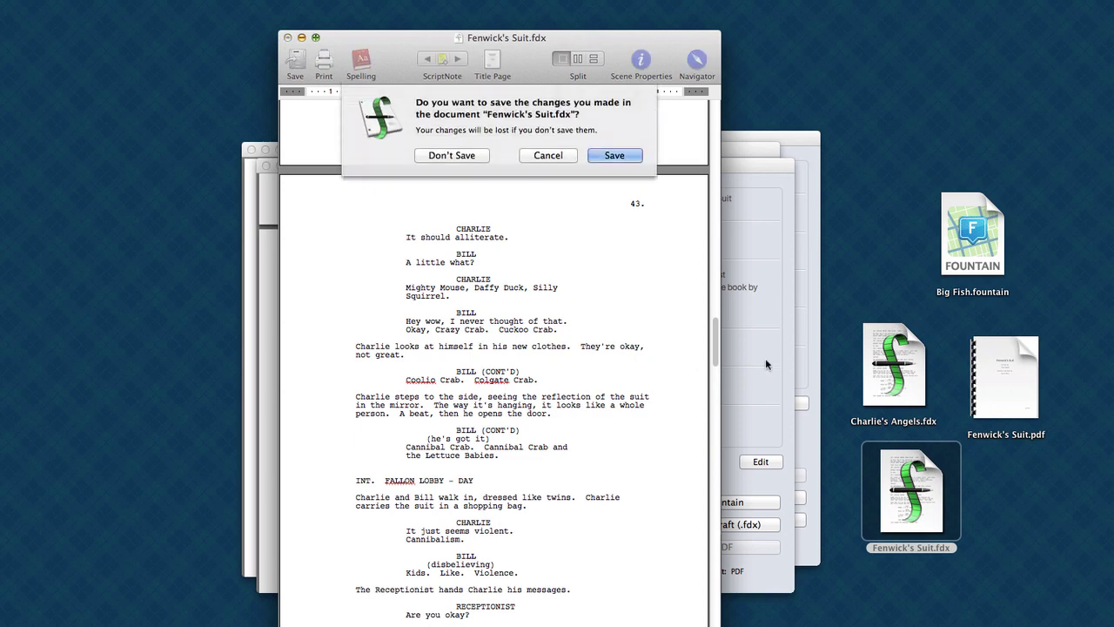
left_click(452, 151)
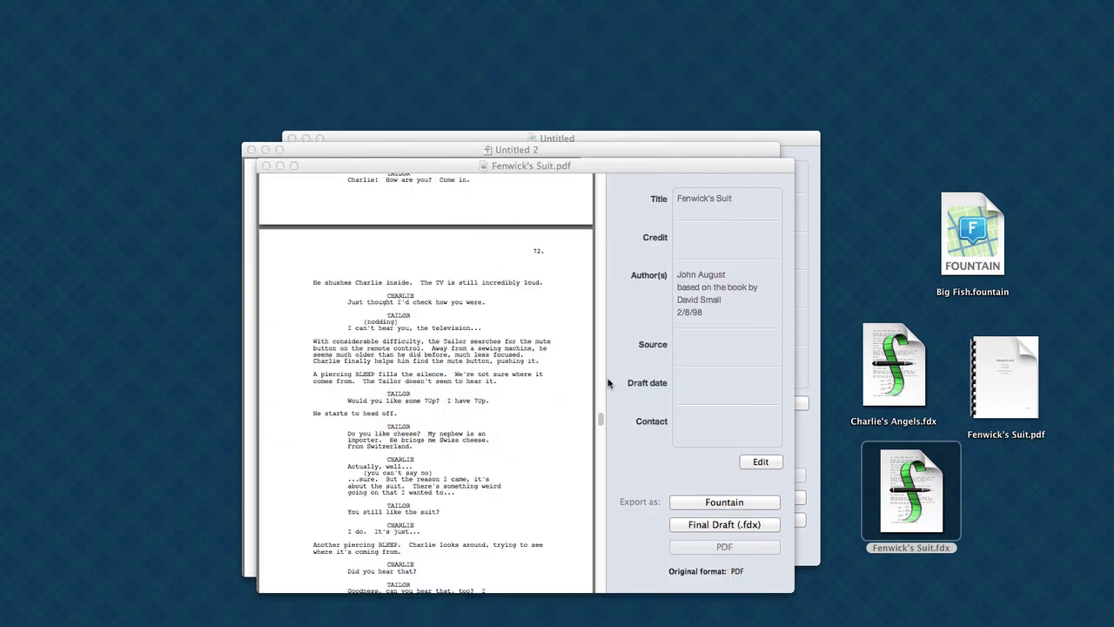
Step: Delete Fenwick's Suit.fdx from the desktop and return to the Fenwick's Suit.pdf script window
double_click(903, 487)
key("super+BackSpace")
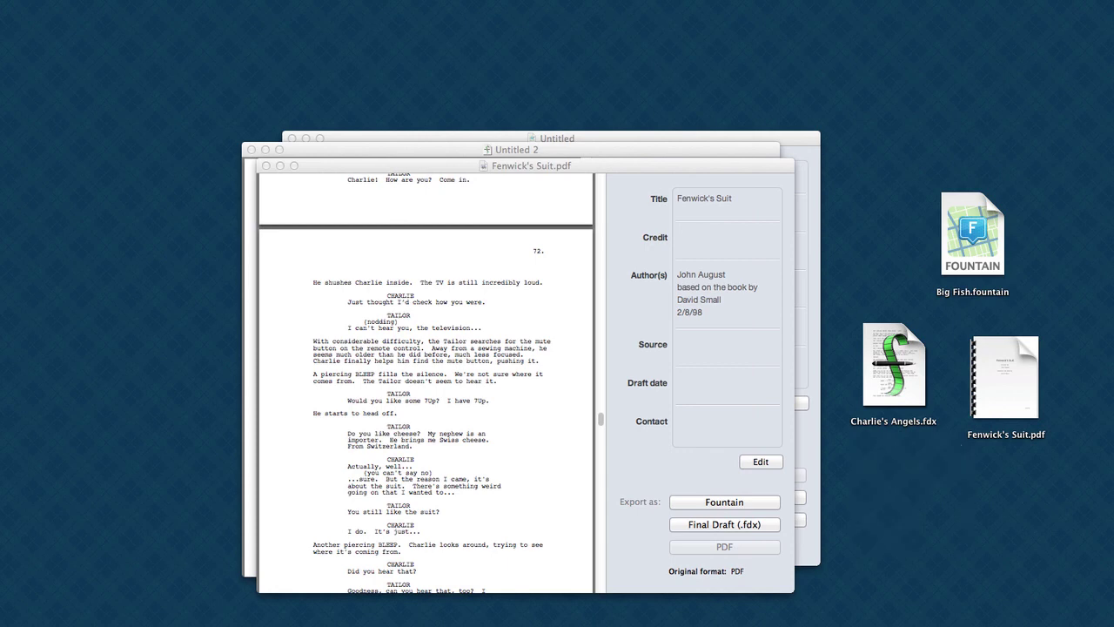
left_click(553, 503)
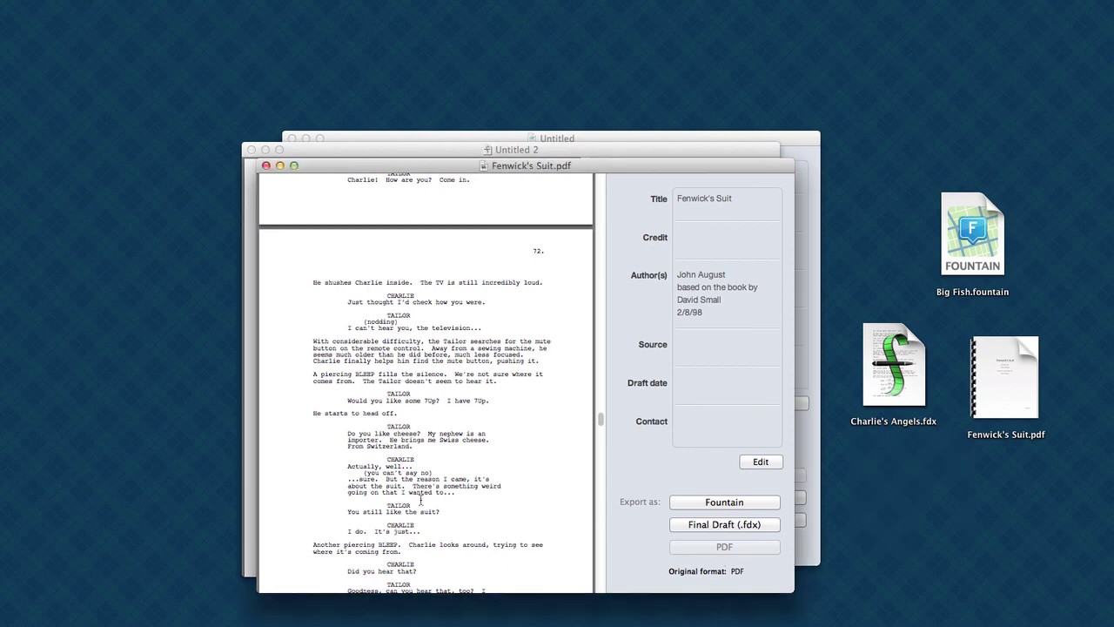